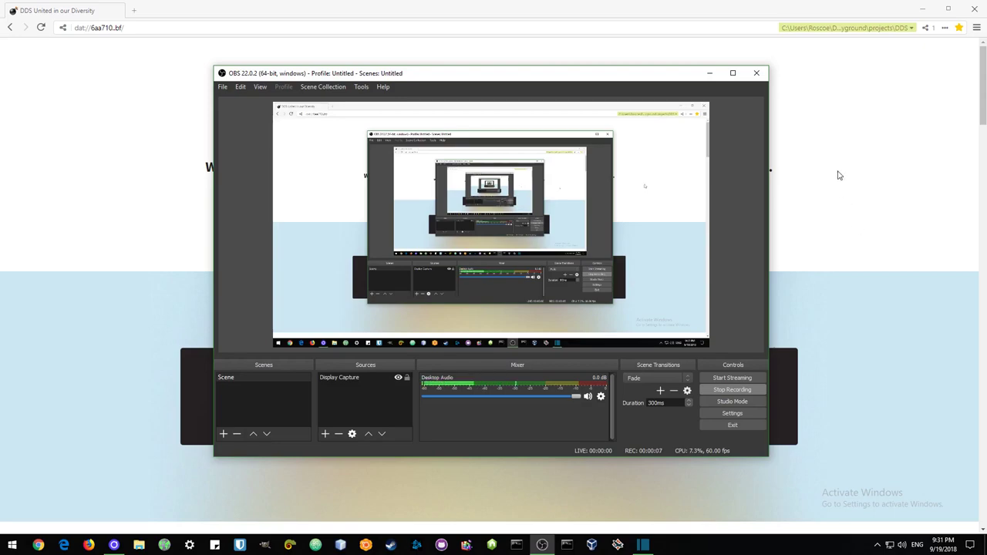
Check how many peers are seeding the DDS site, then briefly visit the Hashbase hosting site.
{"action": "left_click", "coordinate": [711, 74]}
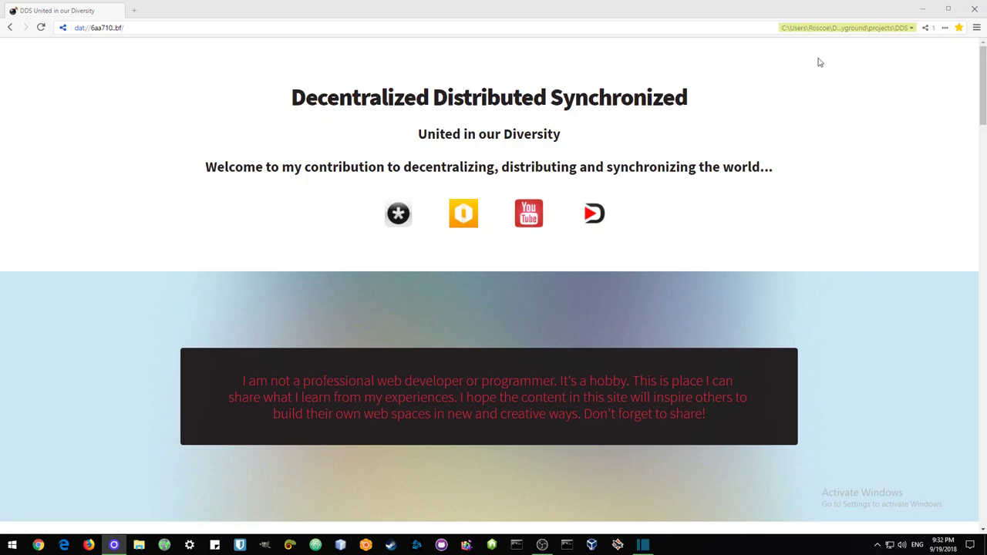
{"action": "left_click", "coordinate": [927, 29]}
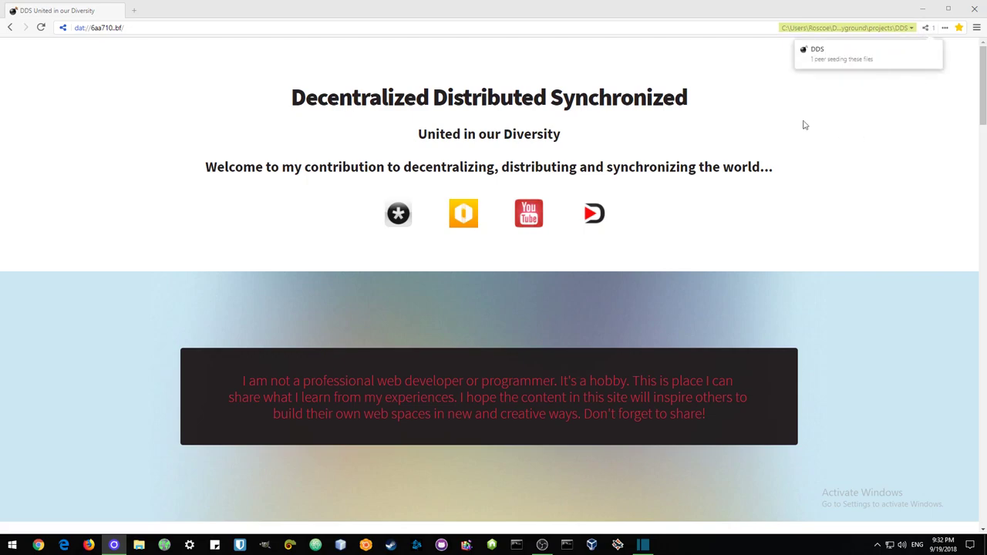
{"action": "left_click", "coordinate": [879, 145]}
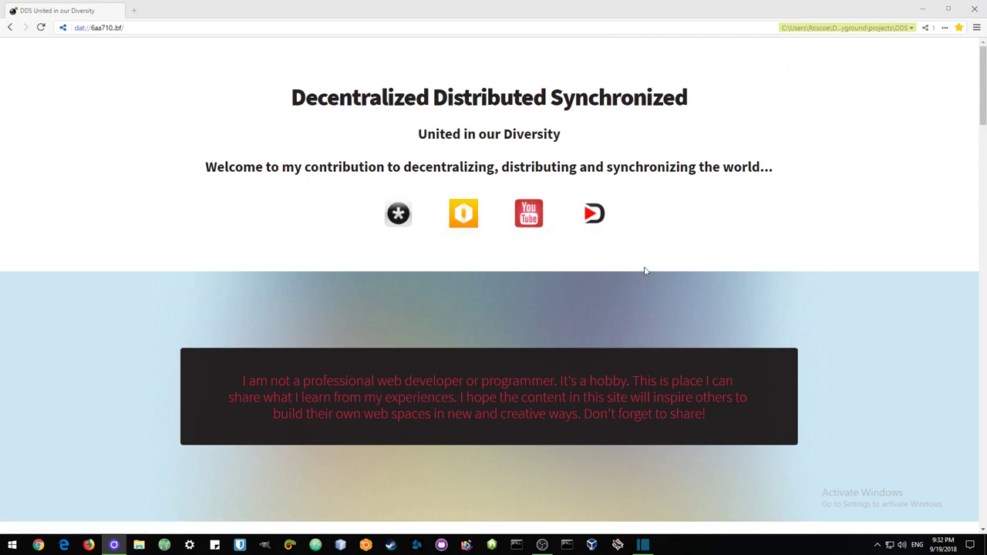
{"action": "left_click", "coordinate": [134, 10]}
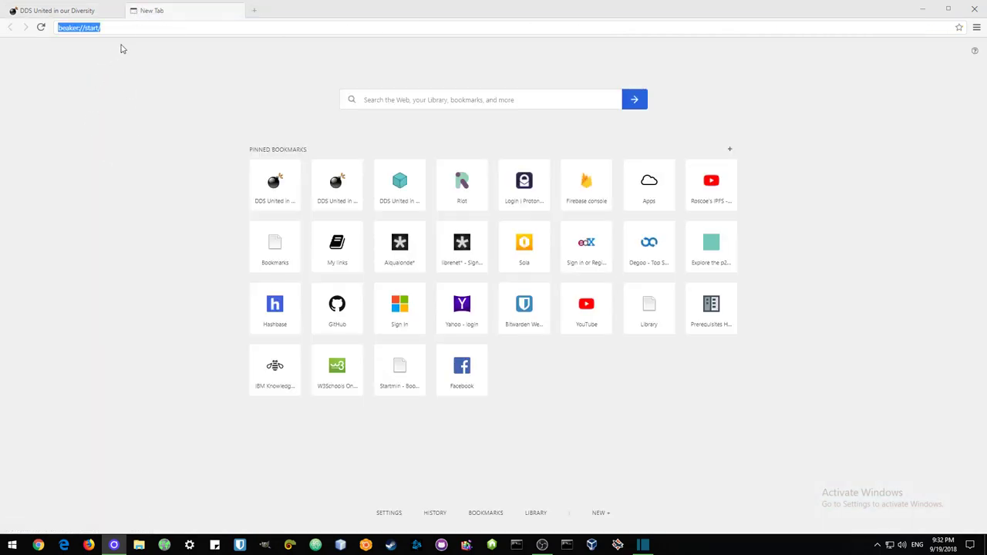
{"action": "left_click", "coordinate": [254, 313]}
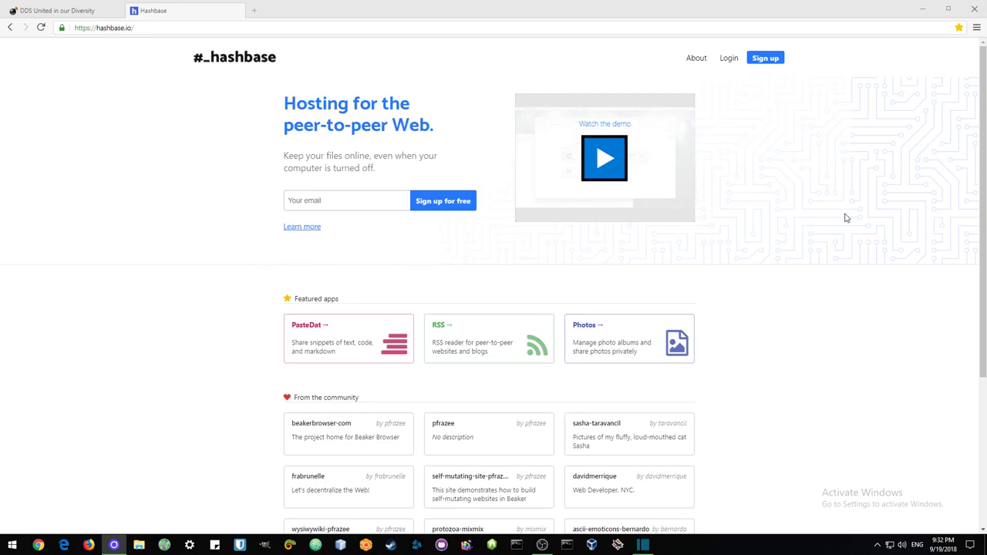
{"action": "left_click", "coordinate": [239, 11]}
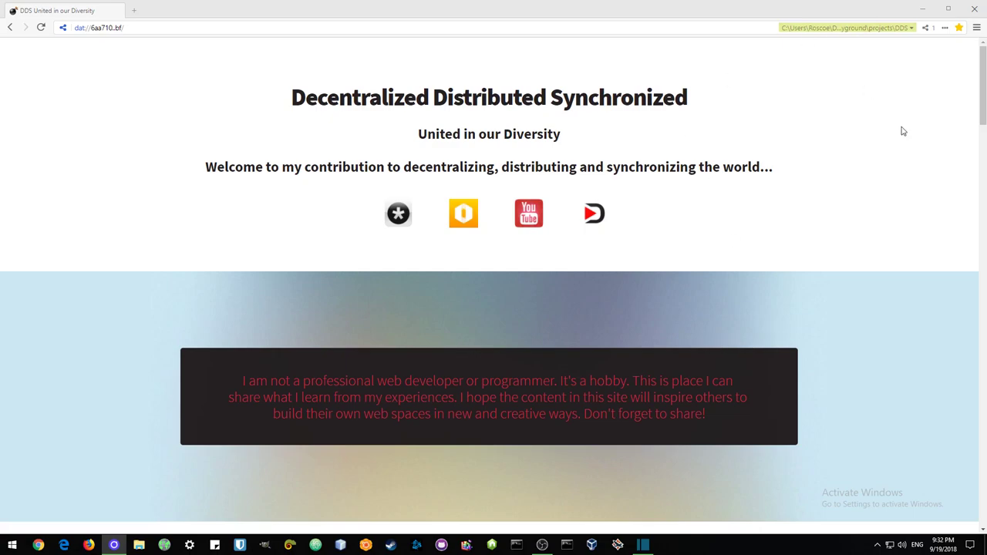
Create a new empty project titled 'my content'.
{"action": "left_click", "coordinate": [976, 29]}
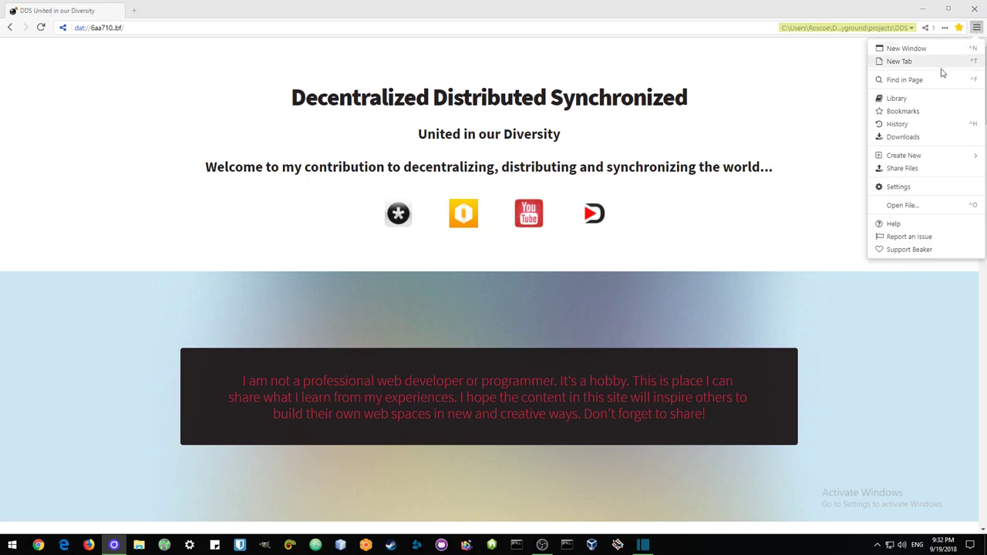
{"action": "left_click", "coordinate": [909, 156]}
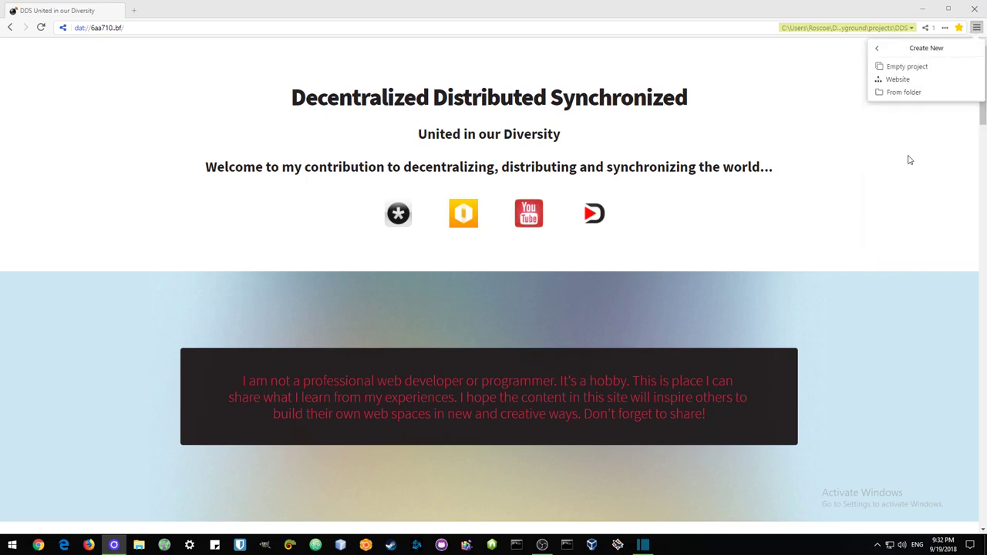
{"action": "left_click", "coordinate": [912, 70]}
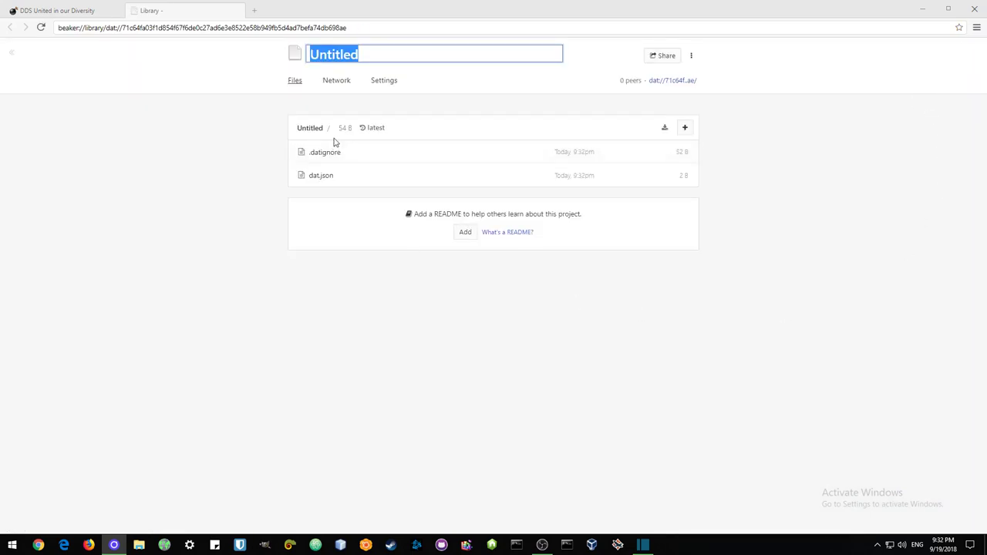
{"action": "type", "text": "my "}
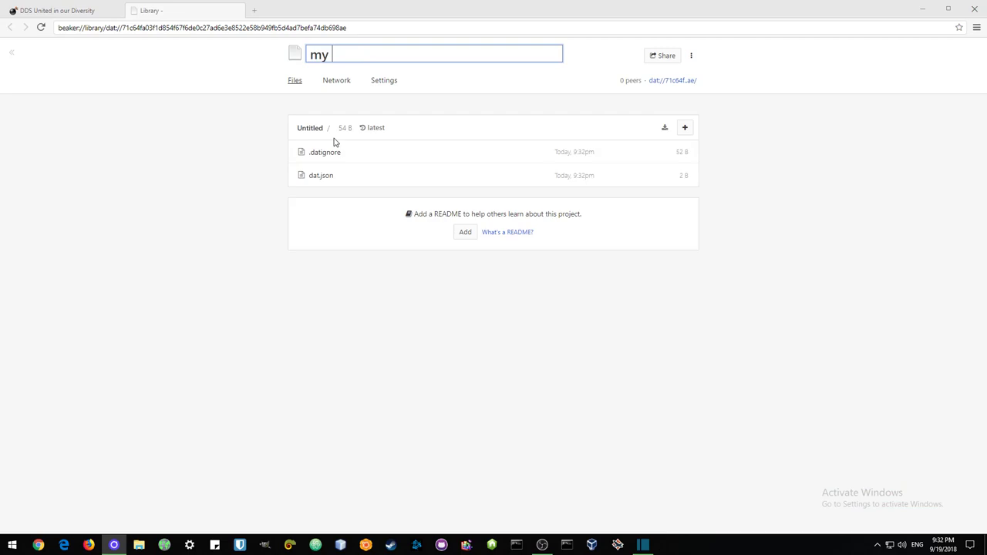
{"action": "type", "text": "content"}
{"action": "key", "text": "Return"}
Give the project the bone favicon and open its dat address.
{"action": "left_click", "coordinate": [296, 58]}
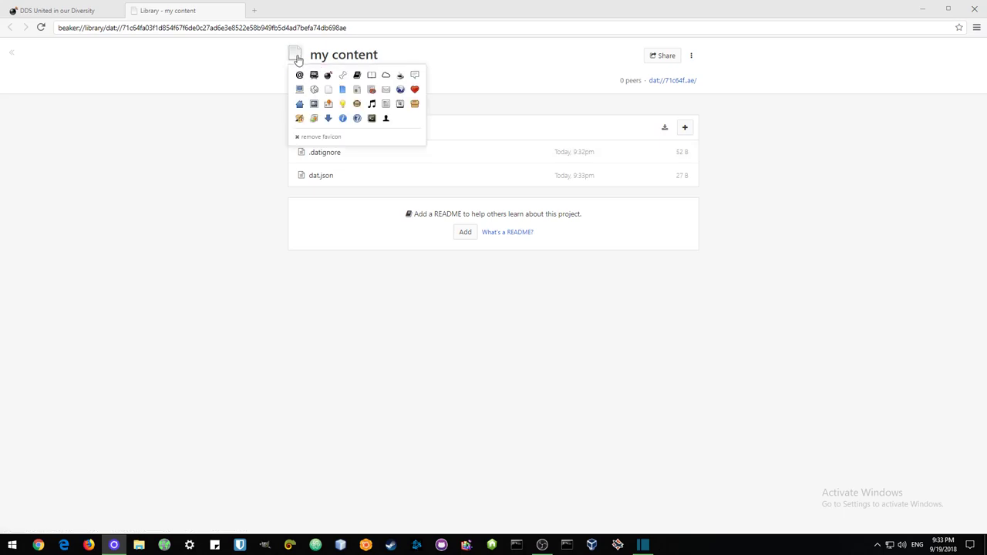
{"action": "left_click", "coordinate": [342, 75]}
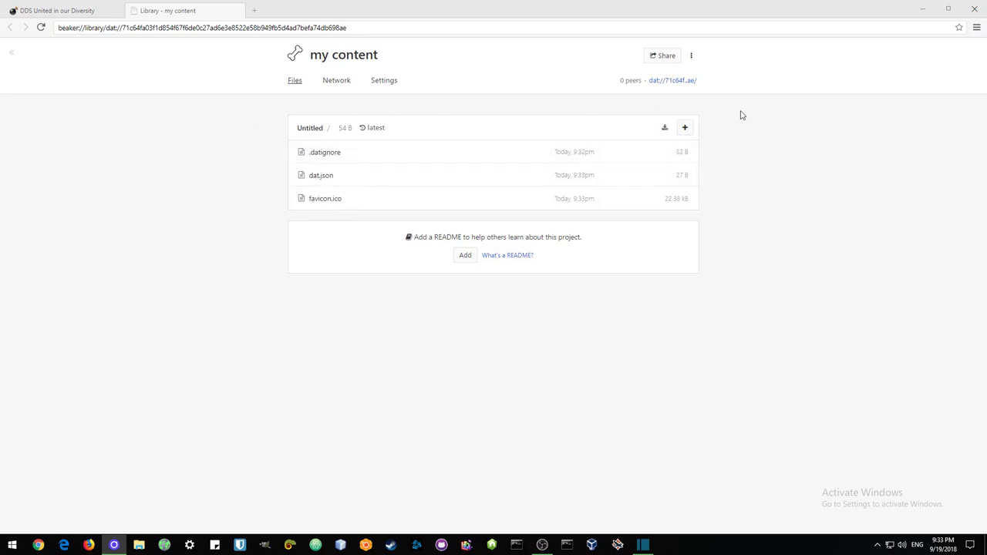
{"action": "left_click", "coordinate": [672, 81]}
Create and save 'text file' with the lines 'hello world' and 'let's get decentralized'.
{"action": "left_click", "coordinate": [682, 128]}
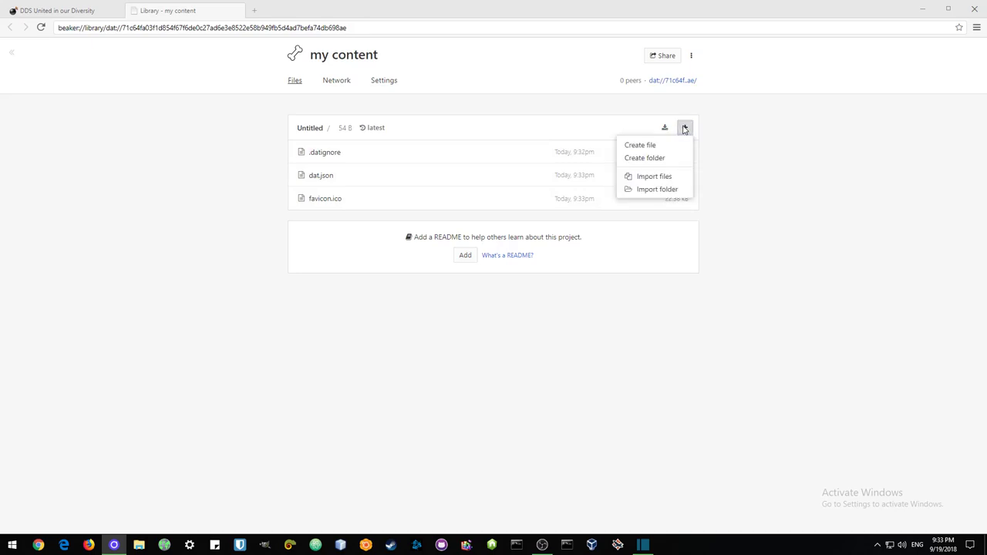
{"action": "left_click", "coordinate": [655, 146]}
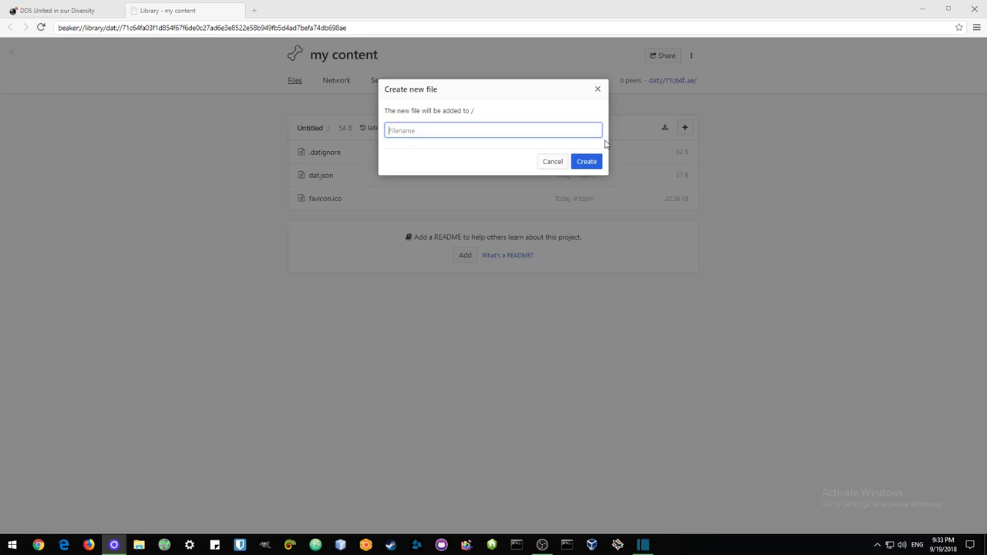
{"action": "type", "text": "text file"}
{"action": "key", "text": "Return"}
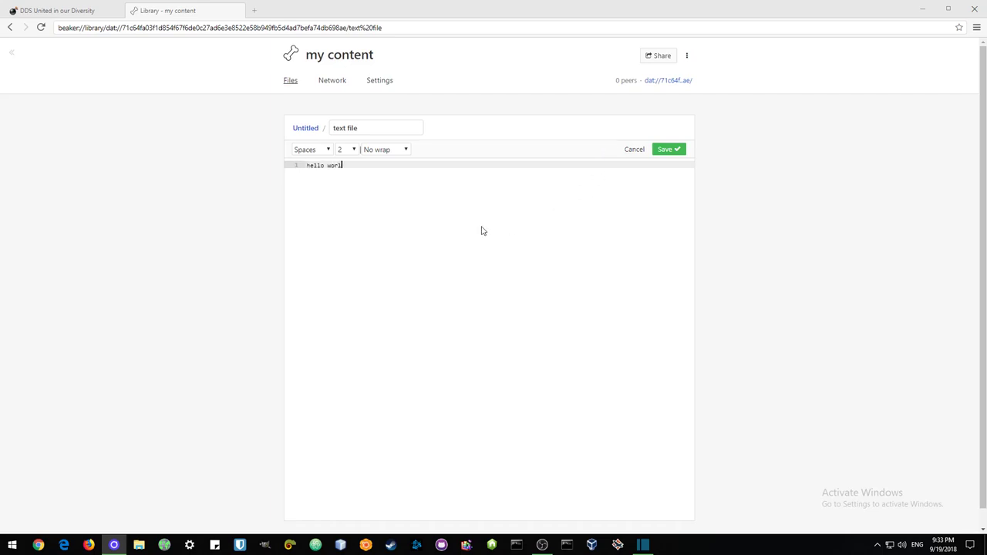
{"action": "key", "text": "Return"}
{"action": "key", "text": "Return"}
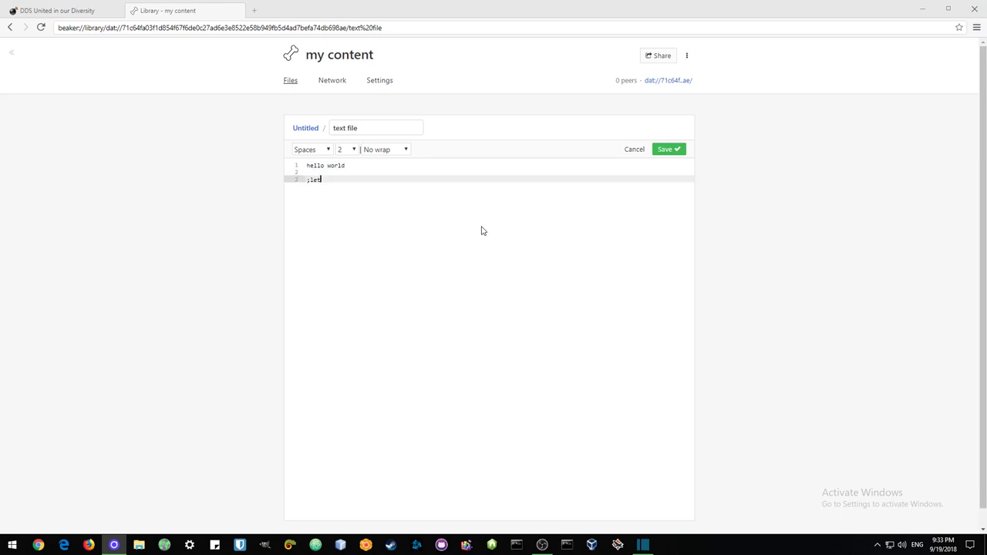
{"action": "key", "text": "BackSpace"}
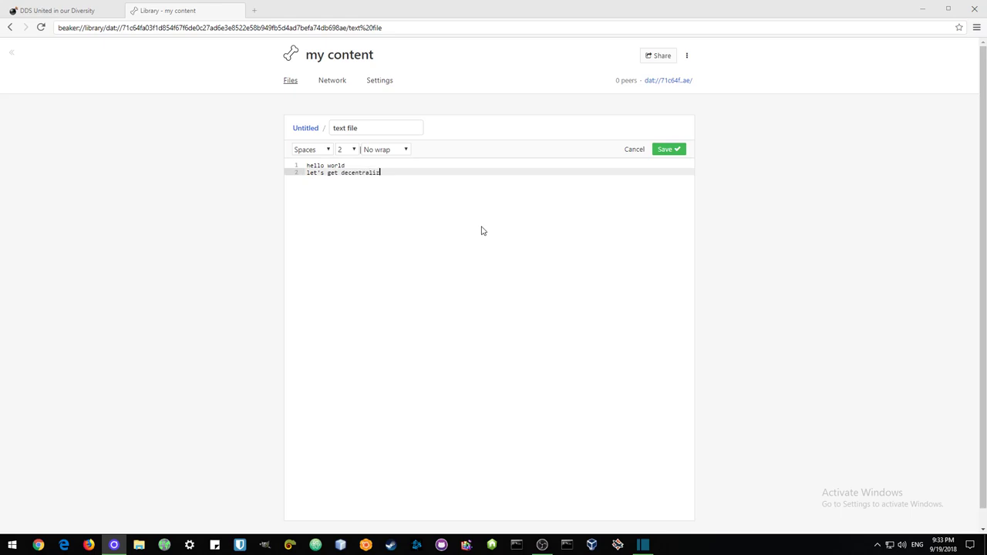
{"action": "left_click", "coordinate": [663, 150]}
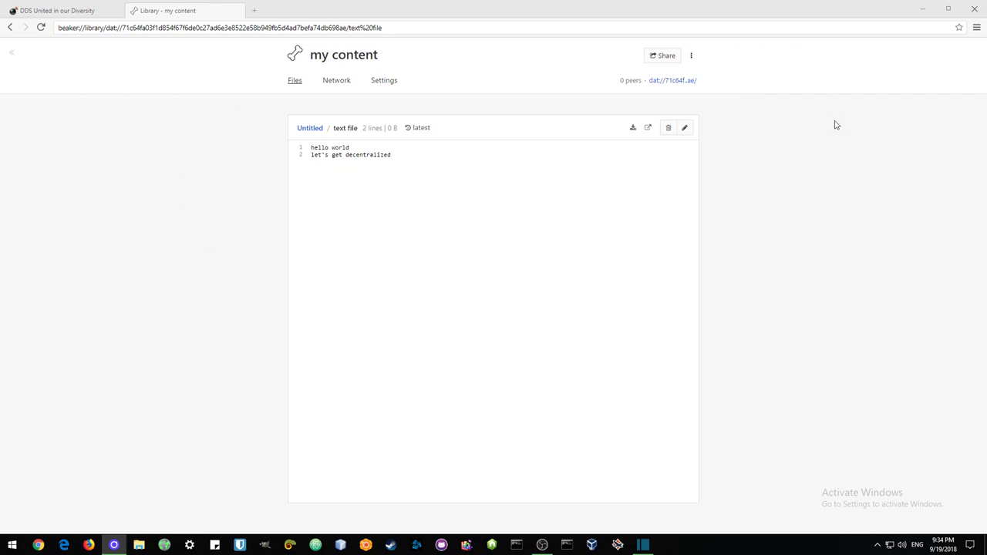
Copy the my content dat link from the Share box, then open and close a spare tab.
{"action": "left_click", "coordinate": [664, 56]}
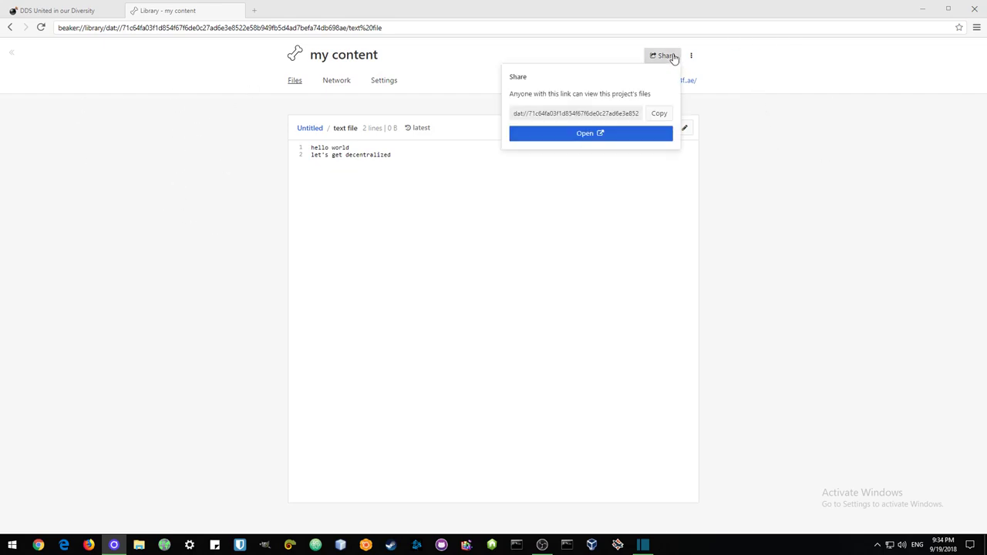
{"action": "left_click", "coordinate": [659, 113]}
{"action": "left_click", "coordinate": [669, 58]}
{"action": "left_click", "coordinate": [253, 10]}
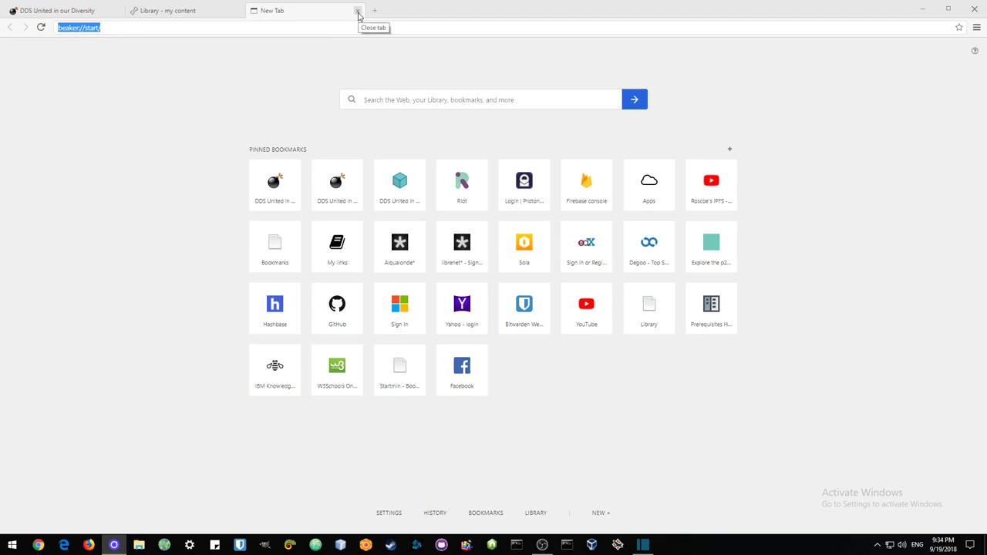
{"action": "left_click", "coordinate": [357, 12]}
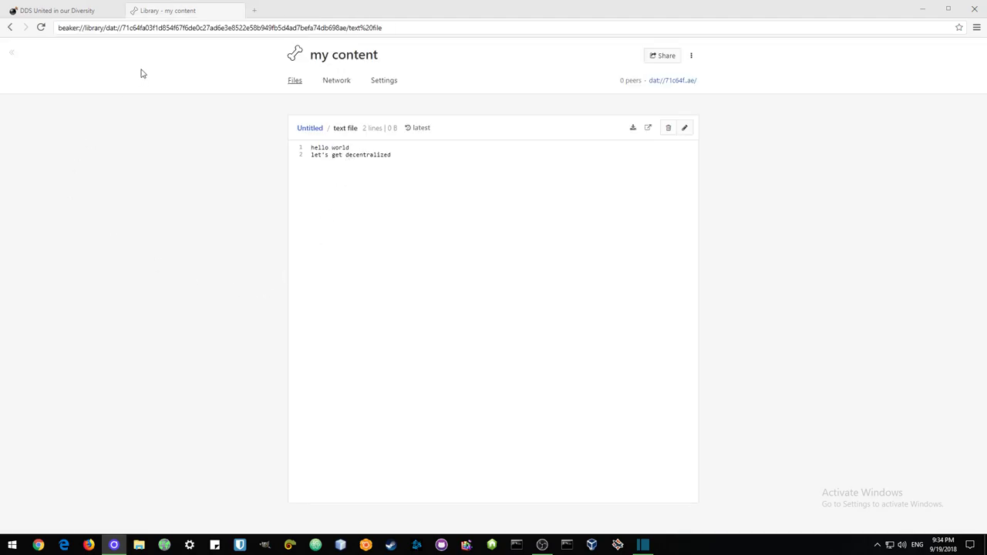
Create a Website project named 'my first site' and give it the blue down-arrow favicon.
{"action": "left_click", "coordinate": [976, 30]}
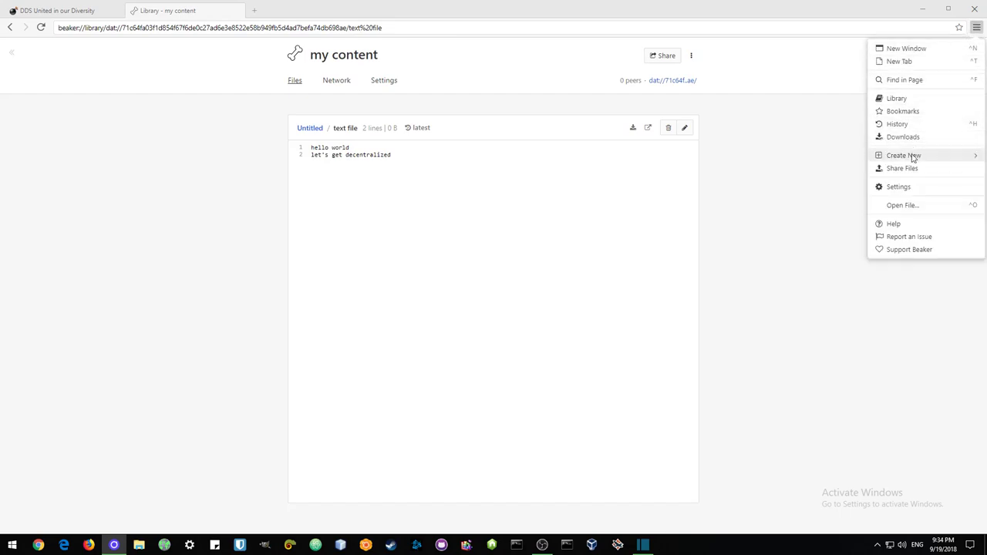
{"action": "left_click", "coordinate": [802, 165]}
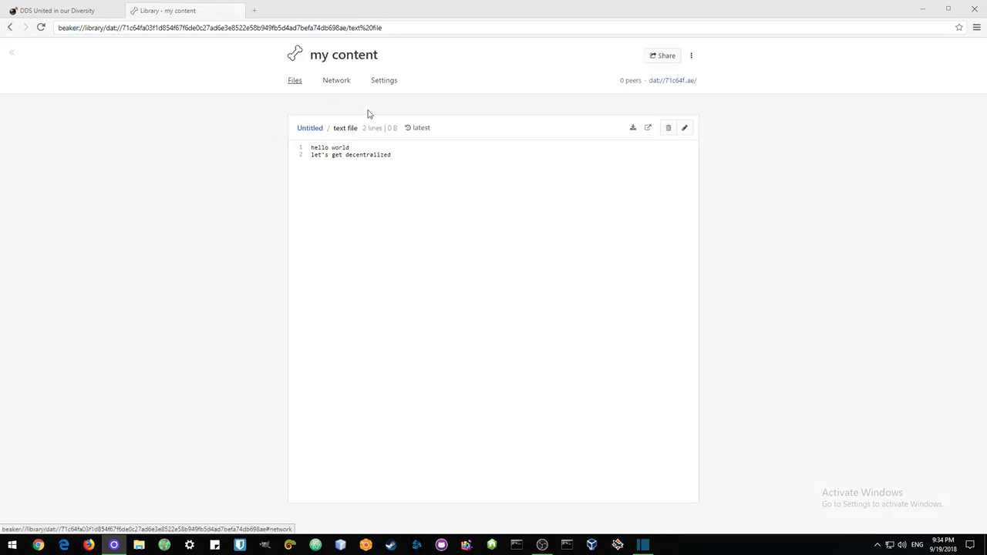
{"action": "left_click", "coordinate": [976, 27]}
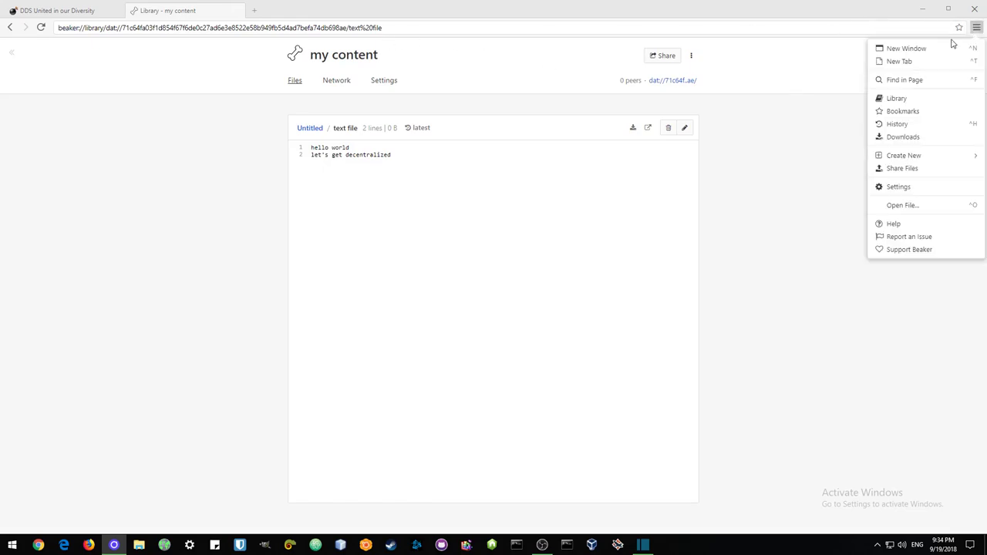
{"action": "left_click", "coordinate": [899, 156]}
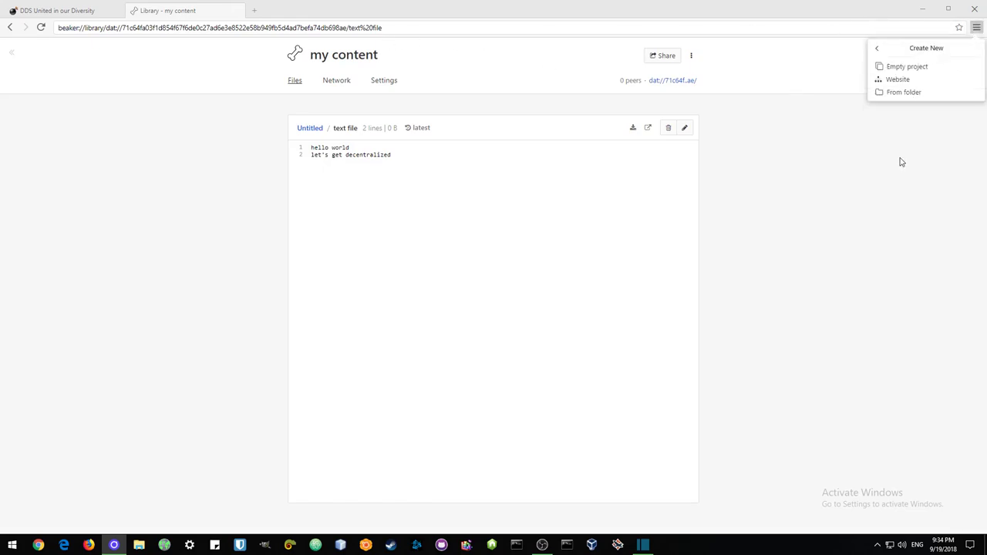
{"action": "left_click", "coordinate": [897, 80]}
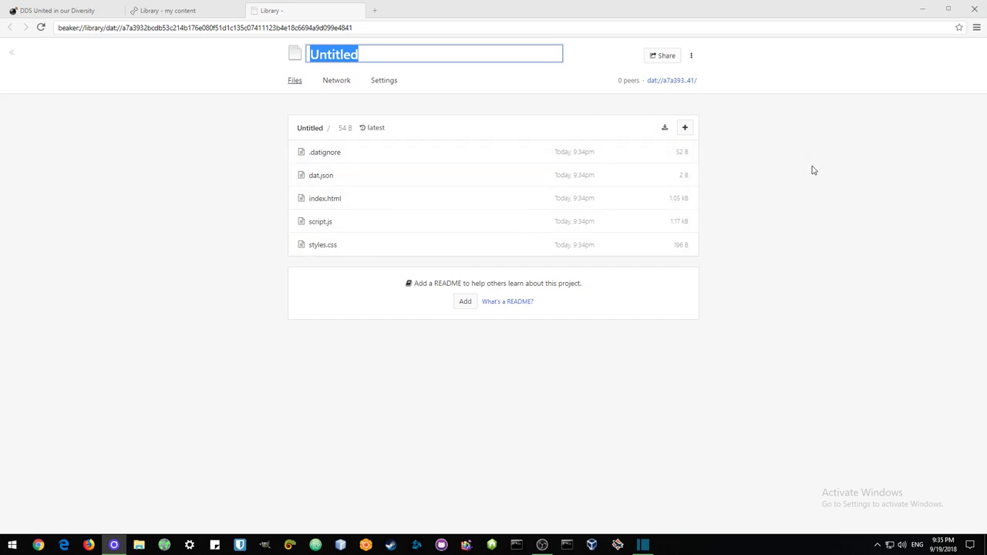
{"action": "type", "text": "my"}
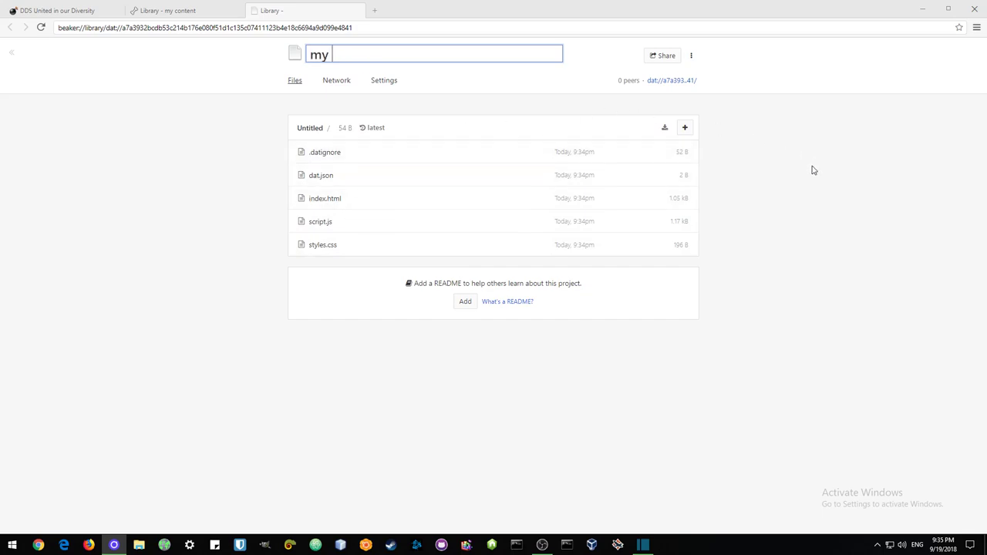
{"action": "type", "text": " first site"}
{"action": "key", "text": "Return"}
{"action": "left_click", "coordinate": [297, 55]}
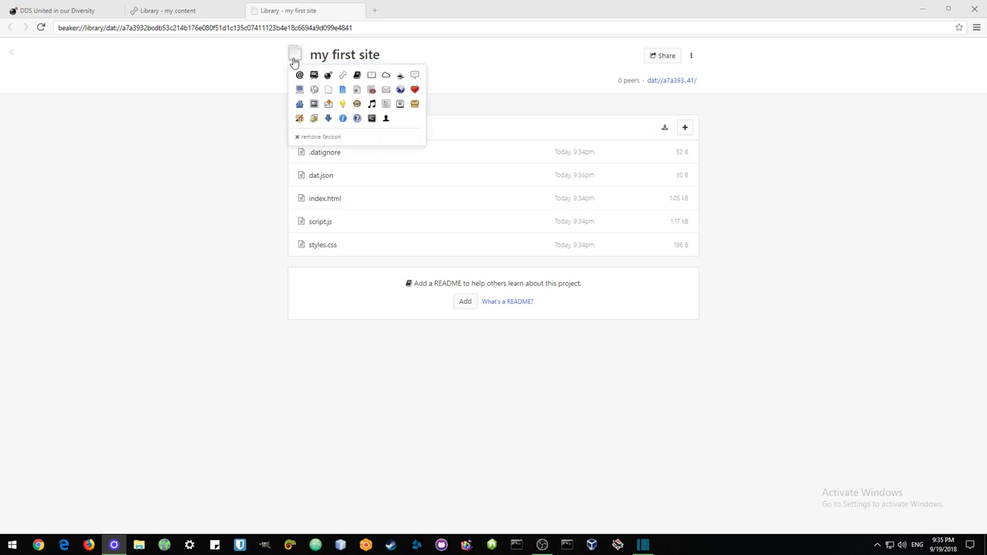
{"action": "left_click", "coordinate": [329, 119]}
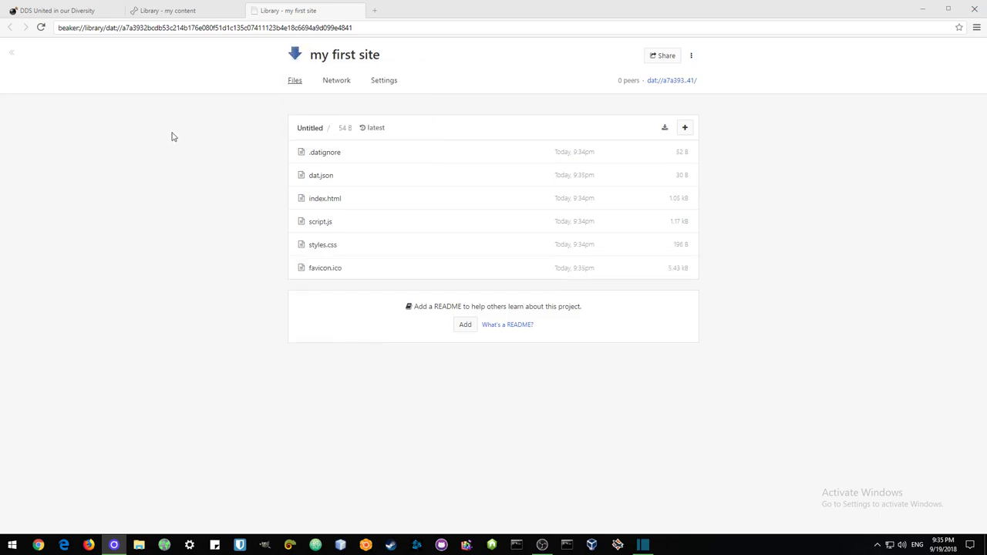
Preview the live site, cycle its background colour three times, then follow 'View the source!' to the files.
{"action": "left_click", "coordinate": [335, 201]}
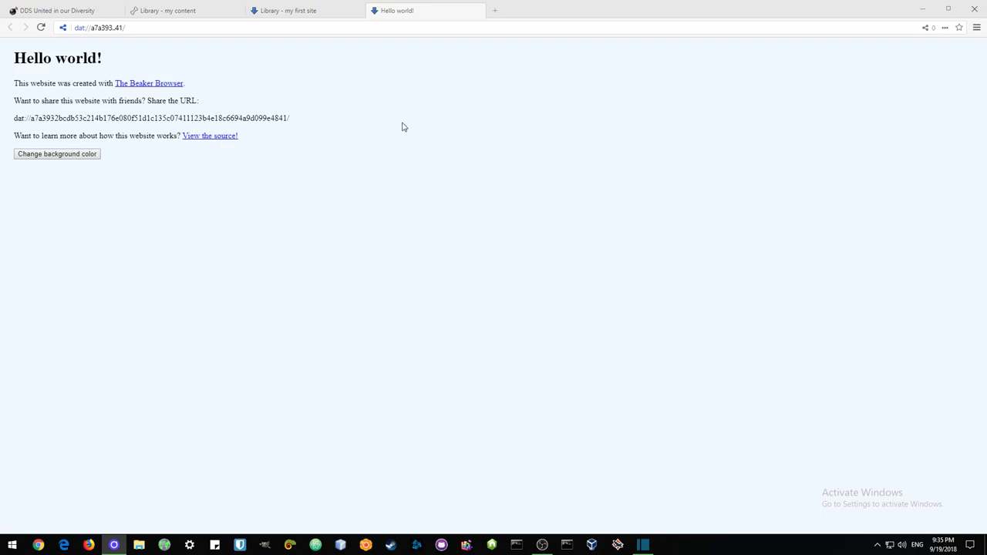
{"action": "left_click", "coordinate": [69, 156]}
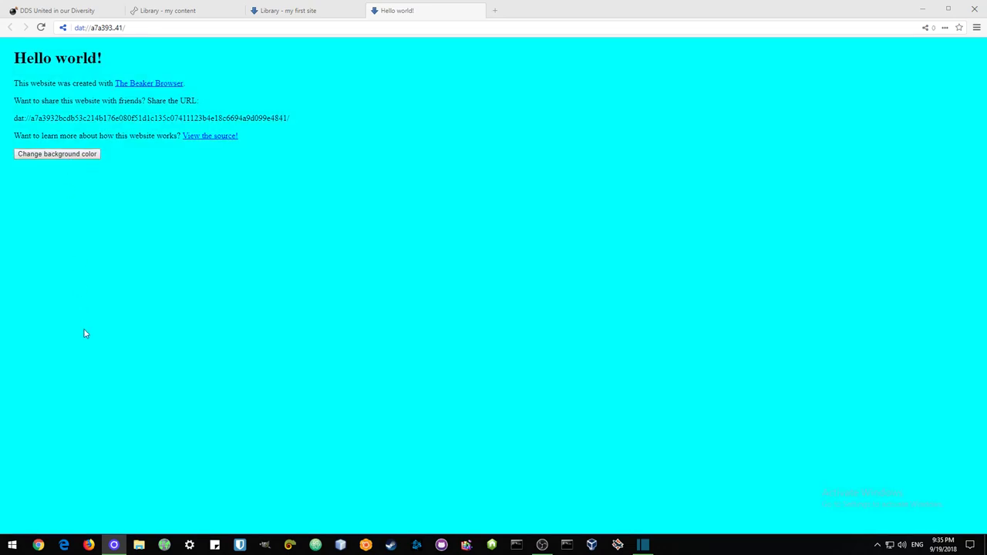
{"action": "left_click", "coordinate": [86, 155]}
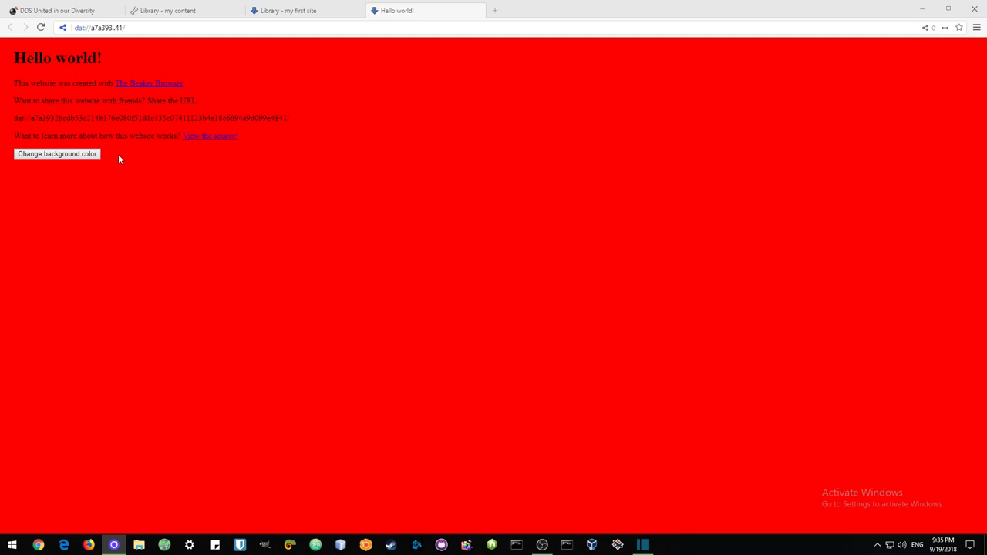
{"action": "left_click", "coordinate": [76, 156]}
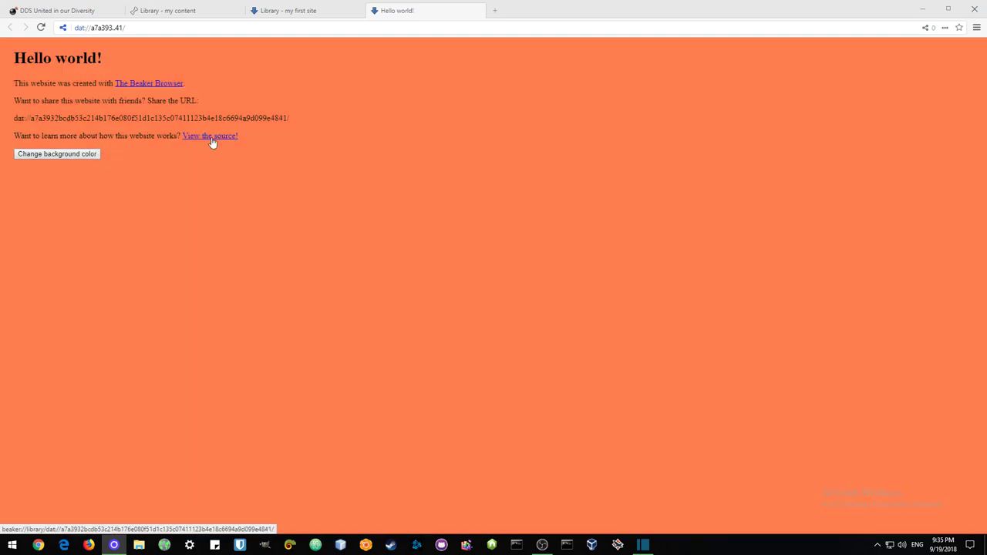
{"action": "left_click", "coordinate": [212, 140]}
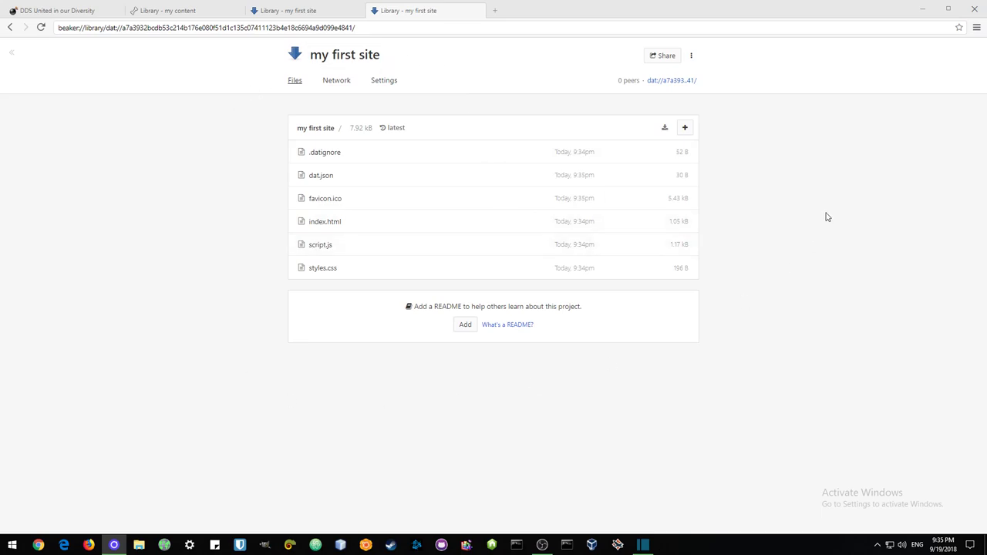
Replace the h1 text 'Hello world!' with 'My first site' in index.html and save it.
{"action": "left_click", "coordinate": [477, 11]}
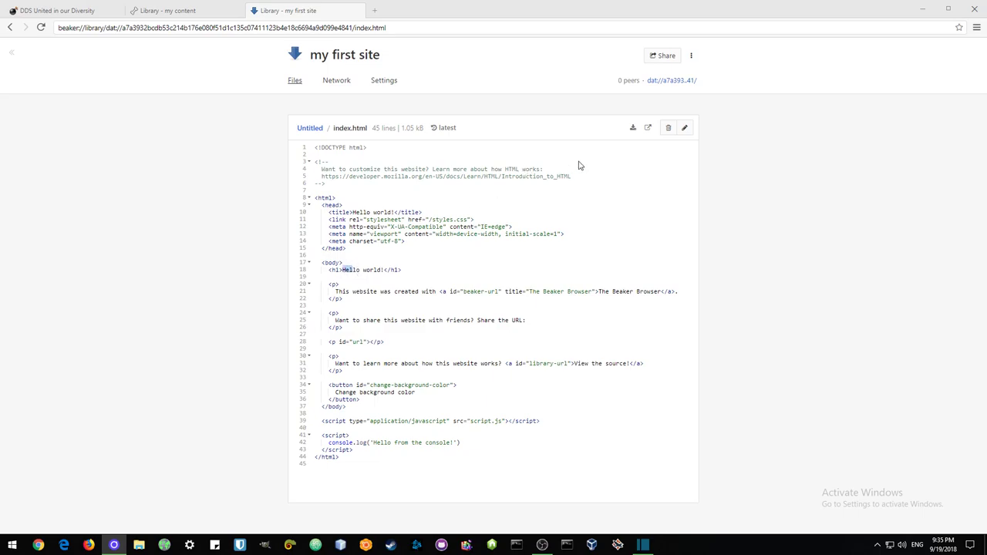
{"action": "left_click", "coordinate": [684, 128]}
{"action": "left_click", "coordinate": [340, 291]}
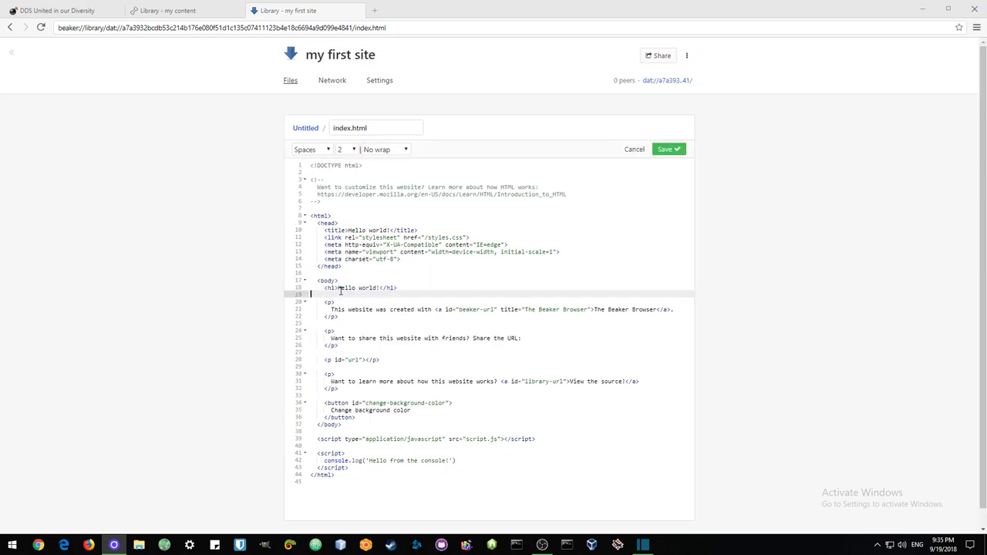
{"action": "left_click_drag", "start_coordinate": [338, 287], "coordinate": [380, 288]}
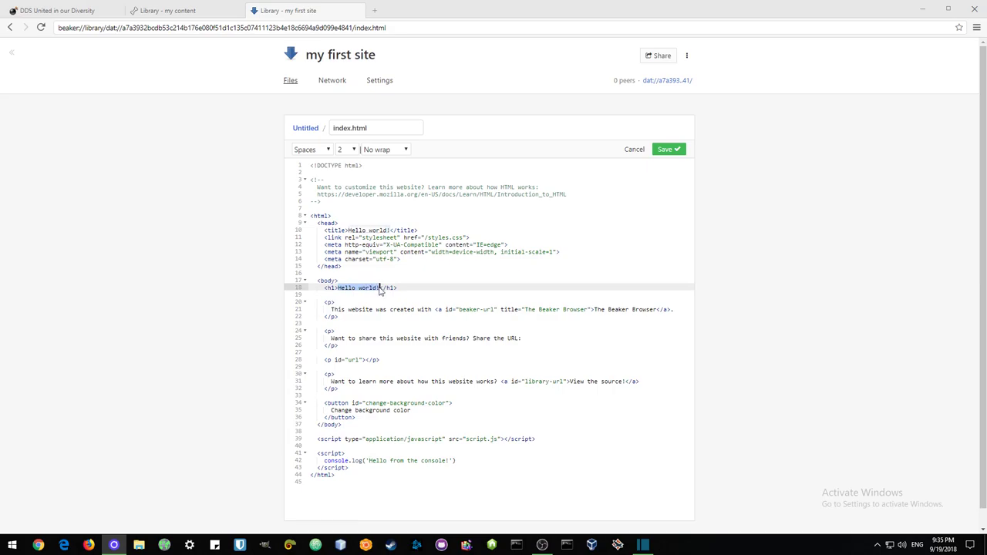
{"action": "type", "text": "My first site"}
{"action": "left_click", "coordinate": [656, 151]}
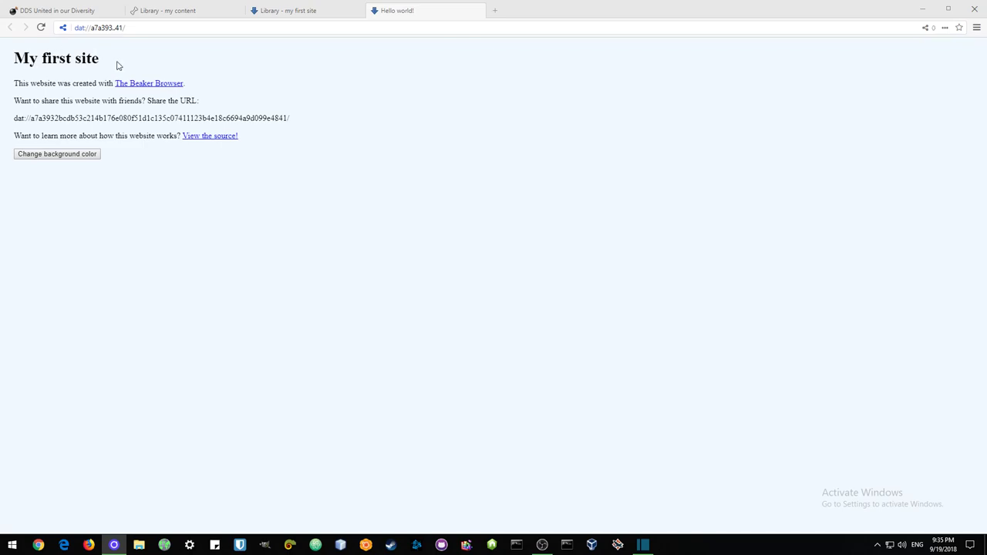
{"action": "left_click", "coordinate": [495, 10]}
{"action": "left_click", "coordinate": [339, 370]}
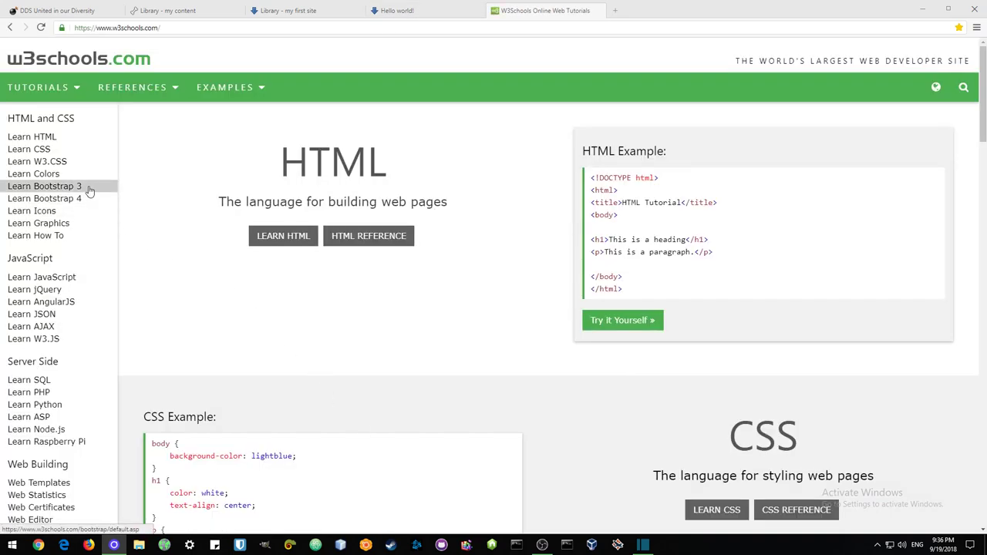
{"action": "scroll", "coordinate": [69, 229], "scroll_direction": "down", "scroll_amount": 3}
{"action": "scroll", "coordinate": [67, 230], "scroll_direction": "up", "scroll_amount": 3}
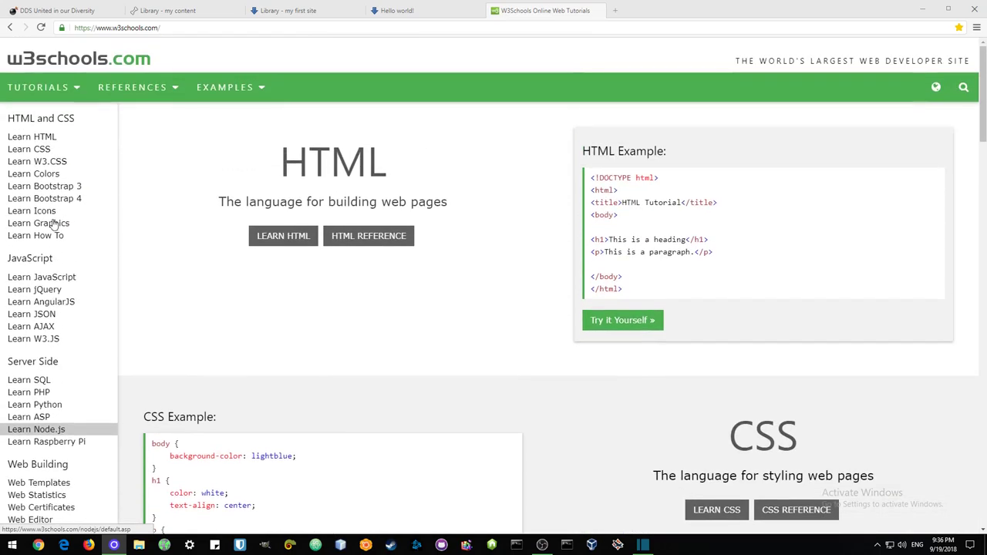
{"action": "left_click", "coordinate": [40, 132]}
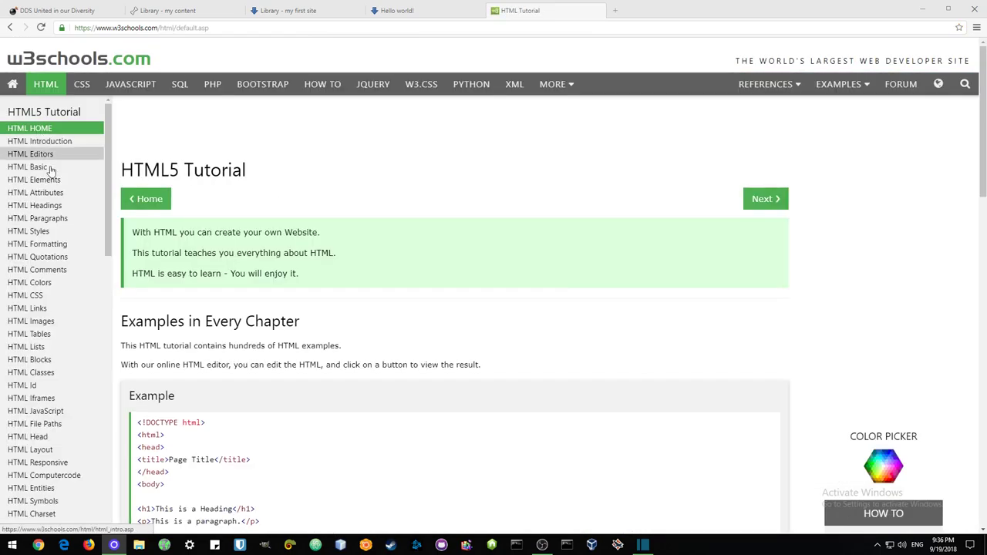
{"action": "scroll", "coordinate": [49, 213], "scroll_direction": "down", "scroll_amount": 2}
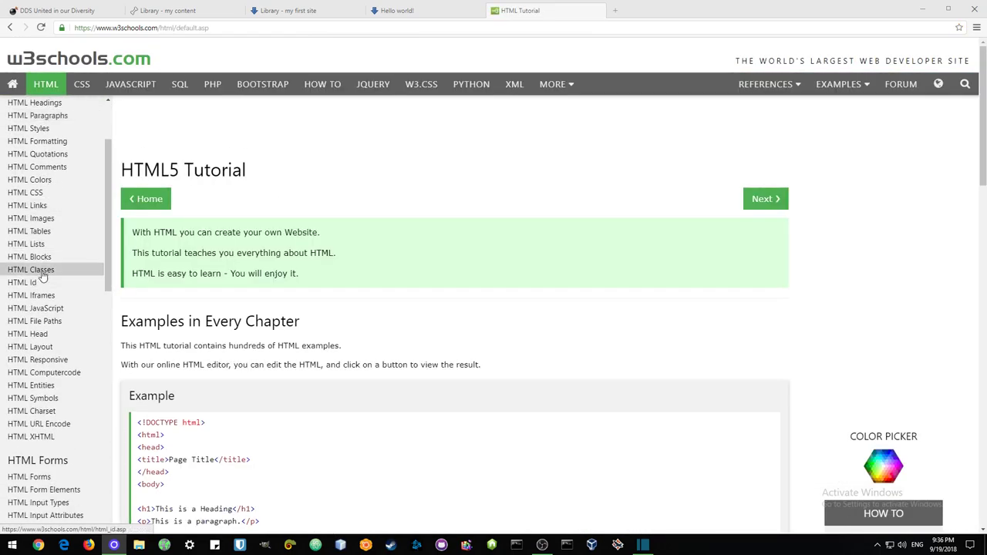
{"action": "scroll", "coordinate": [43, 267], "scroll_direction": "down", "scroll_amount": 5}
{"action": "scroll", "coordinate": [35, 351], "scroll_direction": "up", "scroll_amount": 7}
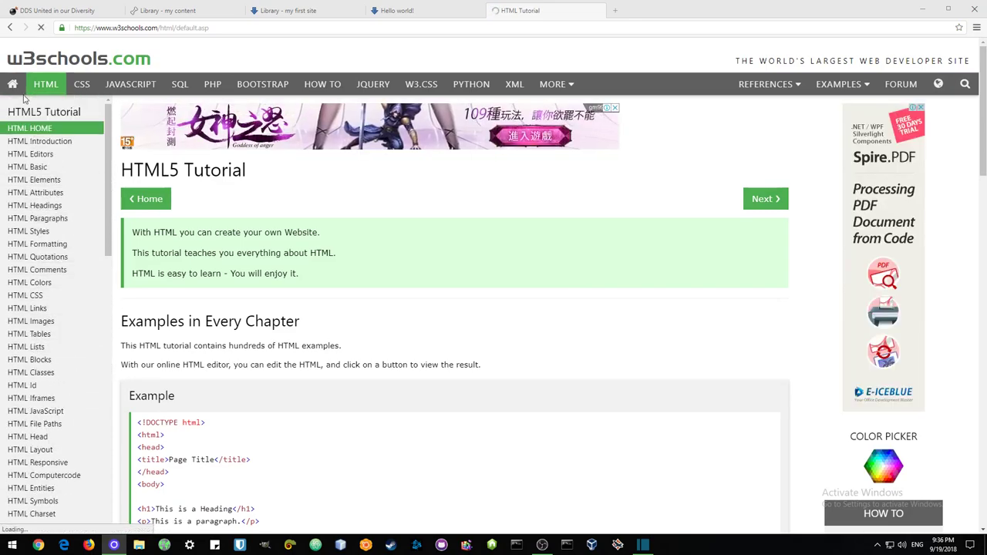
{"action": "left_click", "coordinate": [598, 14]}
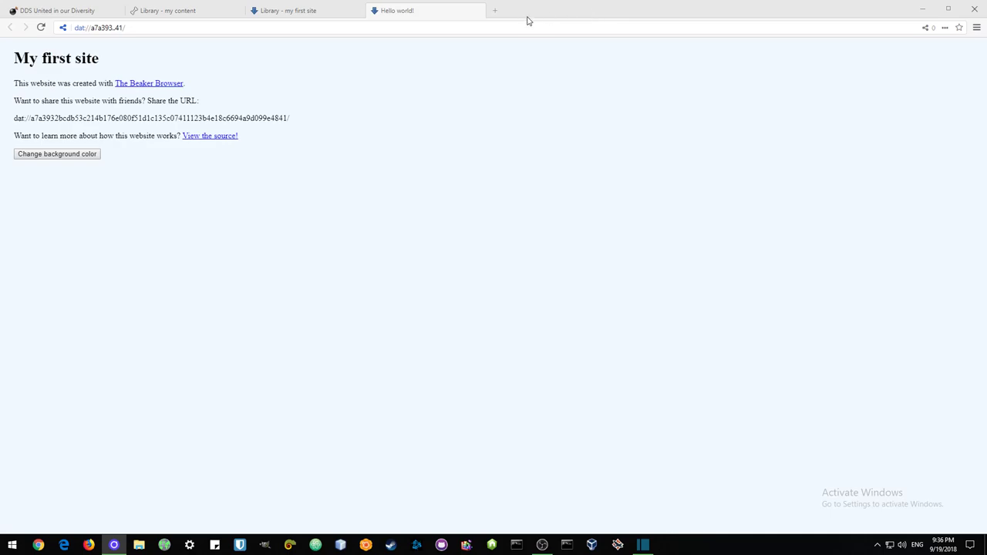
Close the spare blank tab and start a new project from a local folder.
{"action": "left_click", "coordinate": [494, 11]}
{"action": "key", "text": "ctrl+w"}
{"action": "left_click", "coordinate": [976, 27]}
{"action": "left_click", "coordinate": [903, 155]}
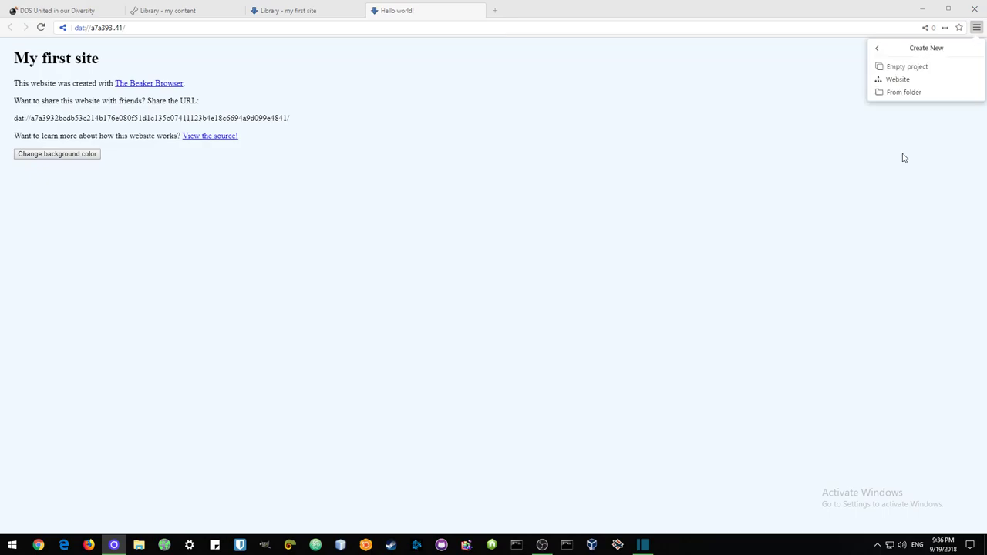
{"action": "left_click", "coordinate": [900, 93]}
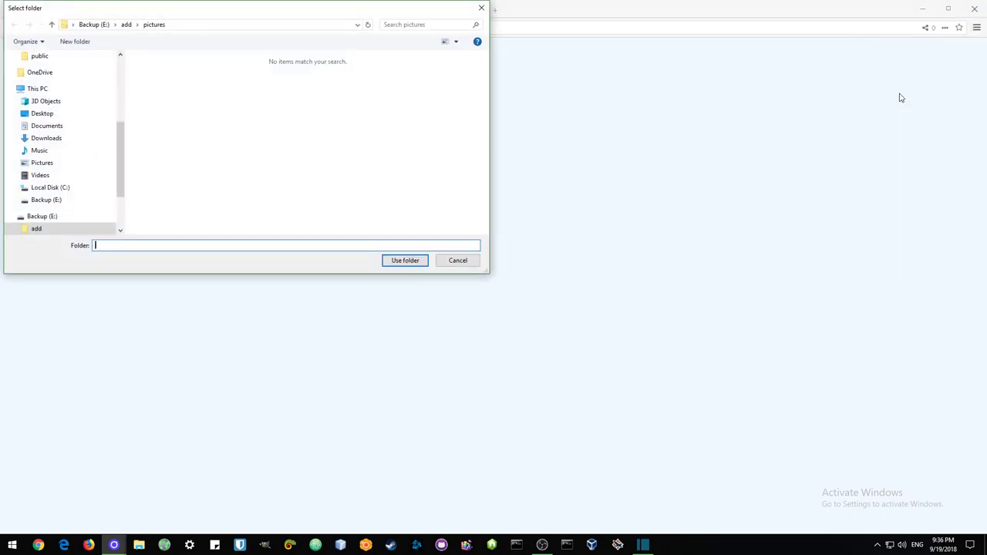
Browse to webdesign_playground\templates\html and pick the HeatDistortionEffect folder.
{"action": "left_click_drag", "start_coordinate": [120, 158], "coordinate": [121, 93]}
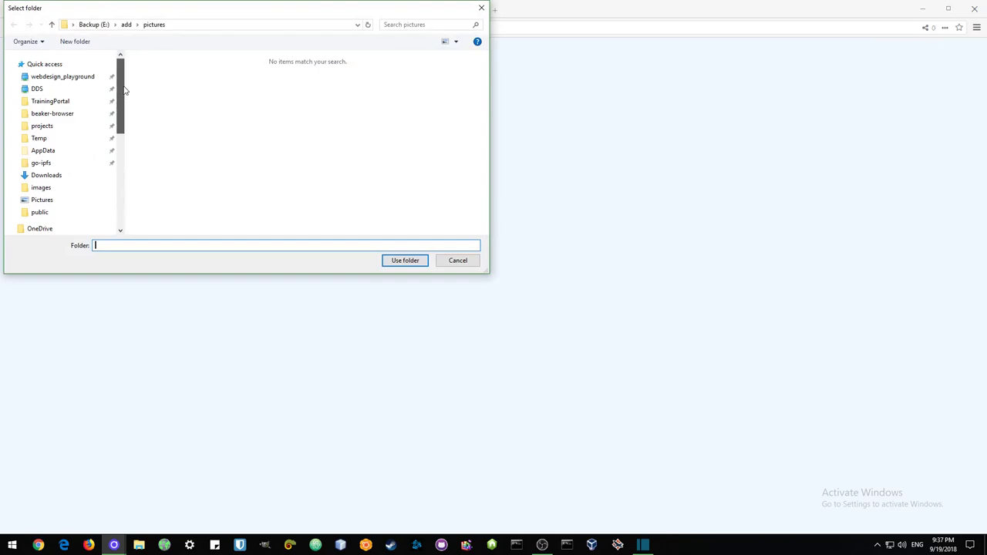
{"action": "left_click", "coordinate": [55, 77]}
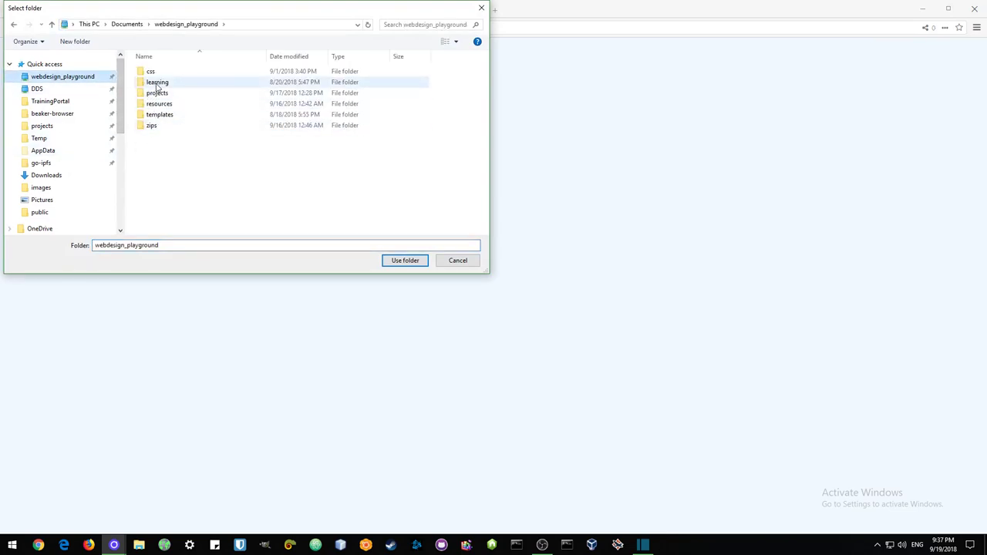
{"action": "double_click", "coordinate": [160, 115]}
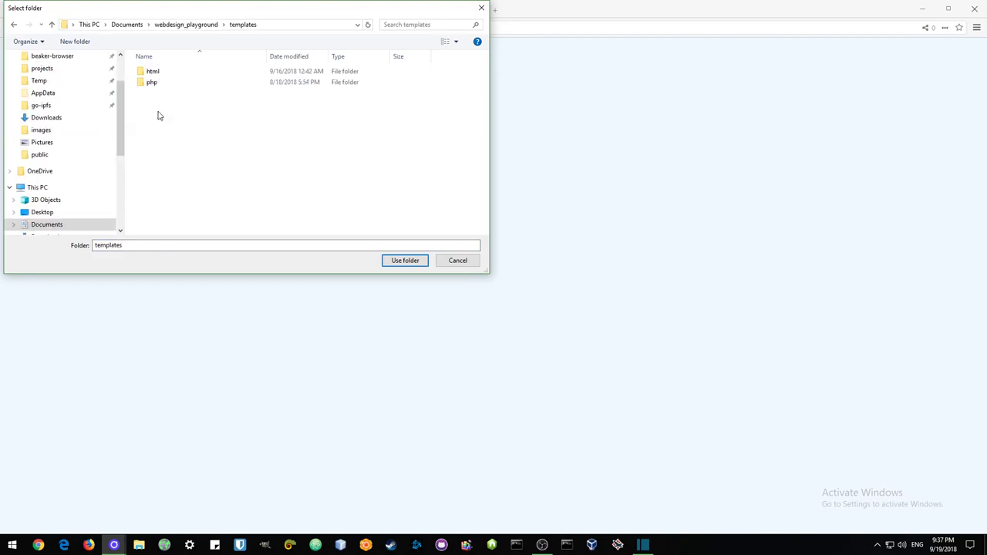
{"action": "double_click", "coordinate": [151, 71]}
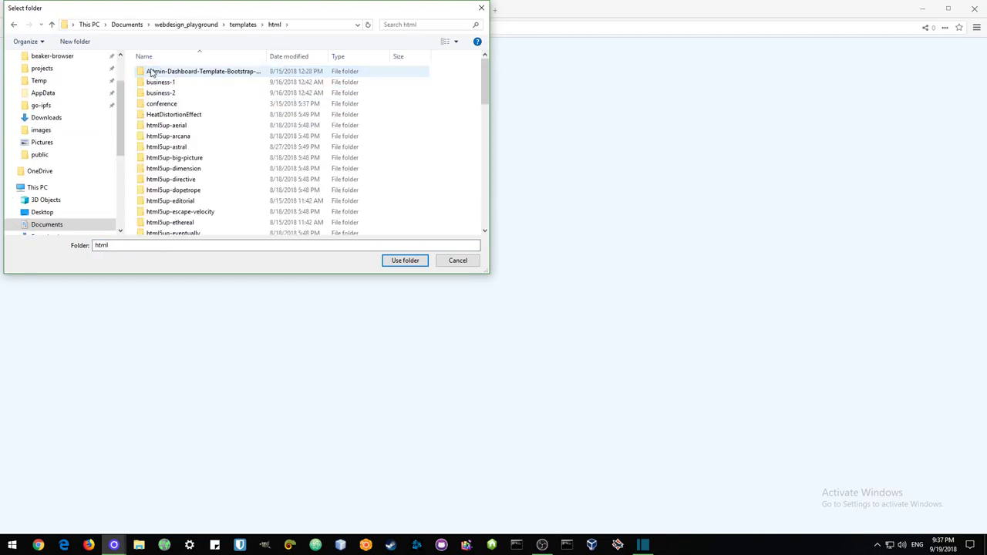
{"action": "double_click", "coordinate": [174, 114]}
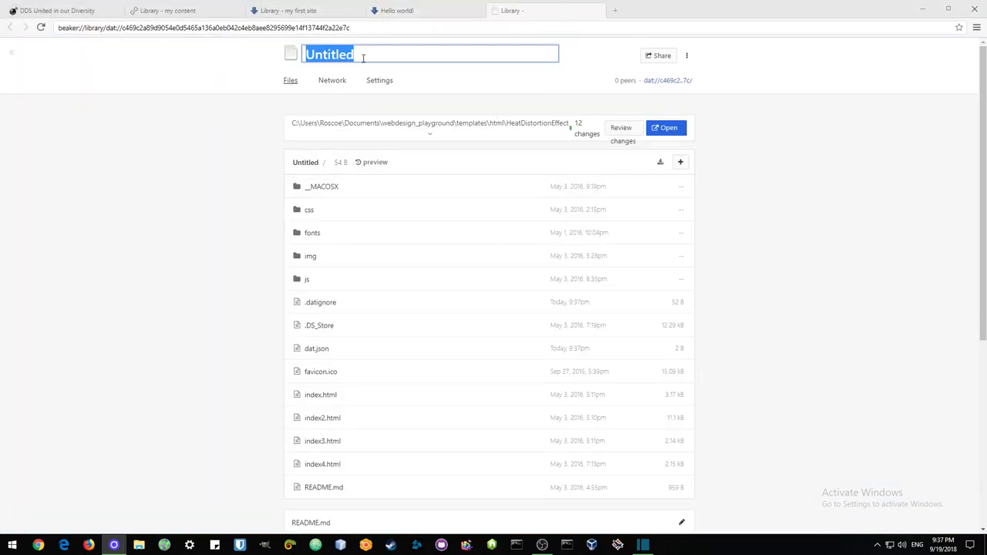
Title the project 'html template' and save that title in Settings.
{"action": "type", "text": "html"}
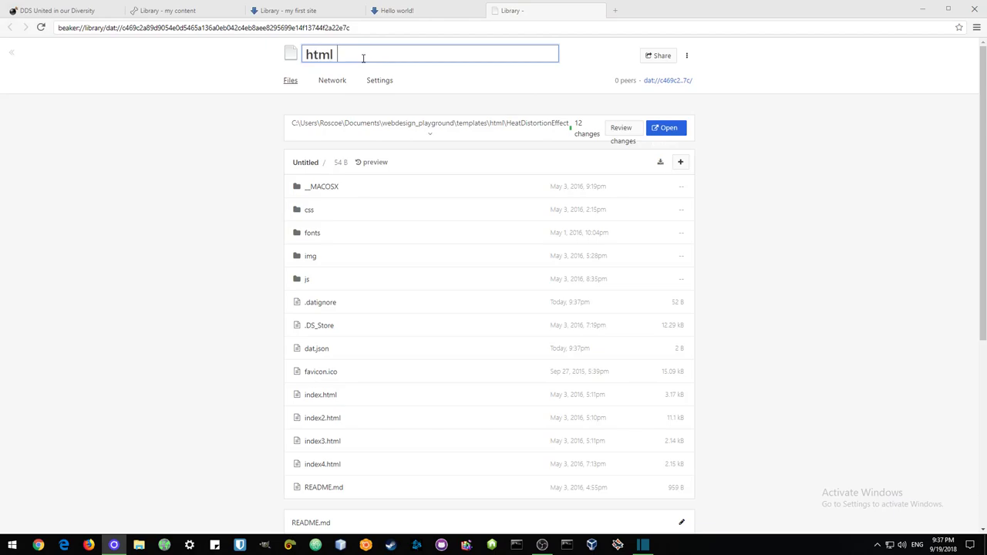
{"action": "type", "text": " template"}
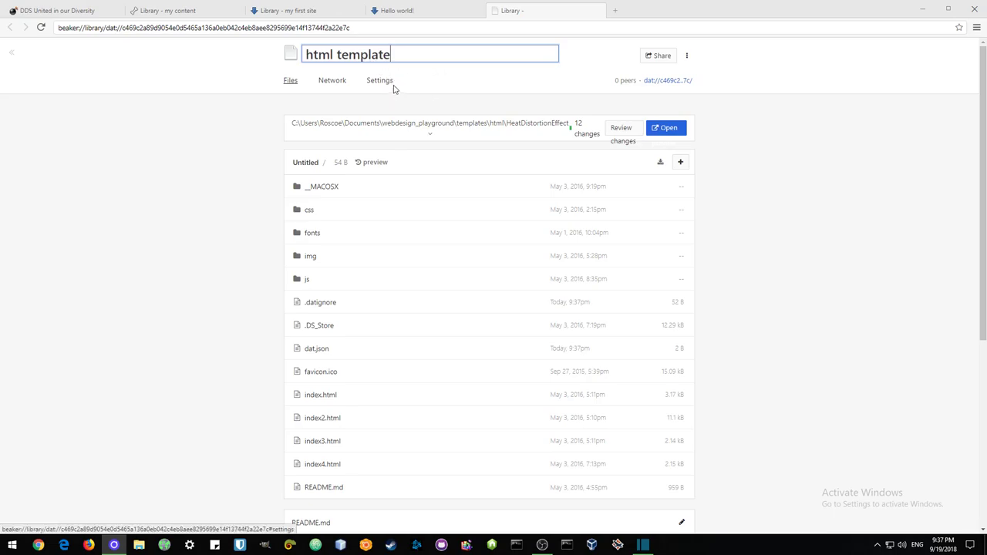
{"action": "key", "text": "Return"}
{"action": "left_click", "coordinate": [379, 81]}
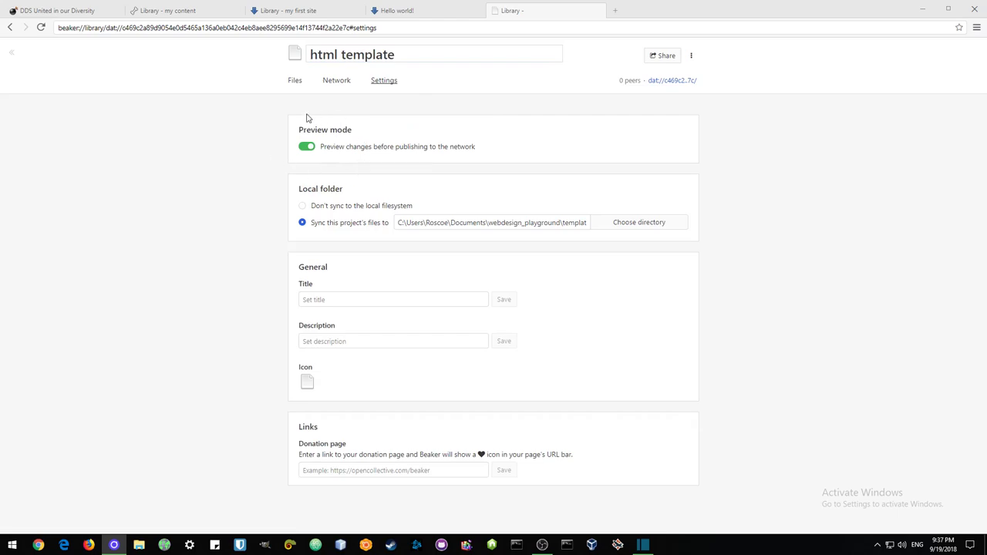
{"action": "left_click", "coordinate": [452, 305]}
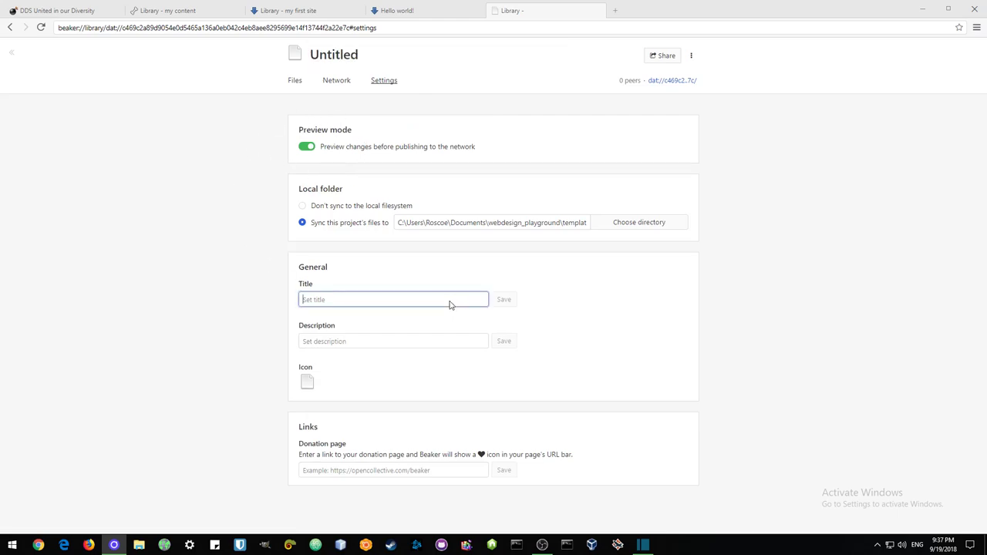
{"action": "type", "text": "html template"}
{"action": "left_click", "coordinate": [503, 300]}
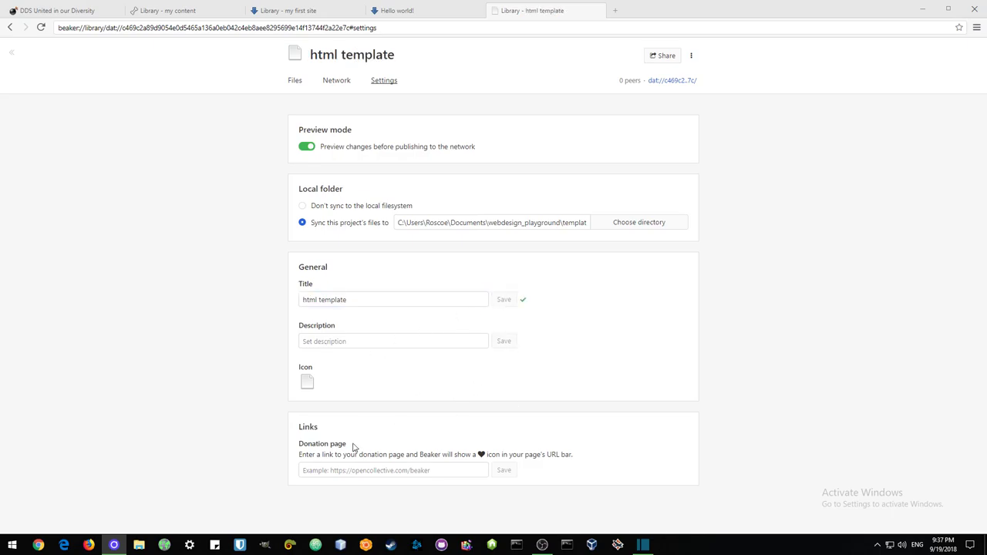
Set the project icon to the blue document and return to its file listing.
{"action": "left_click", "coordinate": [310, 387]}
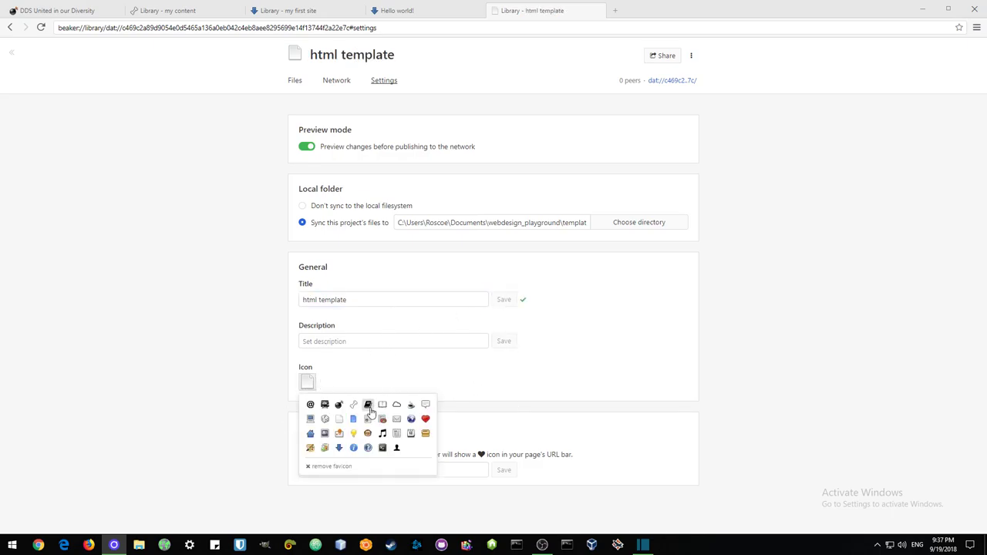
{"action": "left_click", "coordinate": [354, 421]}
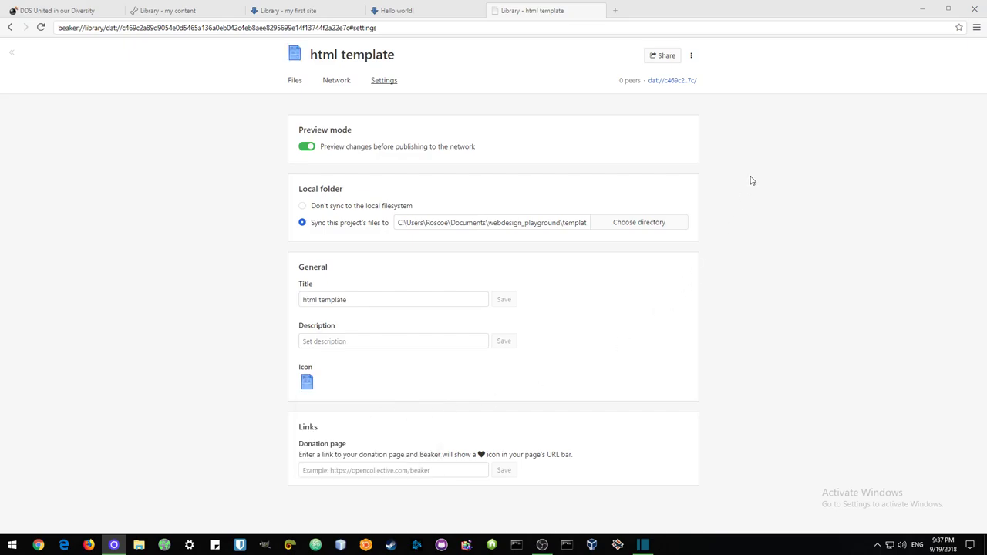
{"action": "left_click", "coordinate": [294, 81]}
Close the bare file-list tab and review the html template project's 11 unpublished changes.
{"action": "scroll", "coordinate": [373, 271], "scroll_direction": "down", "scroll_amount": 1}
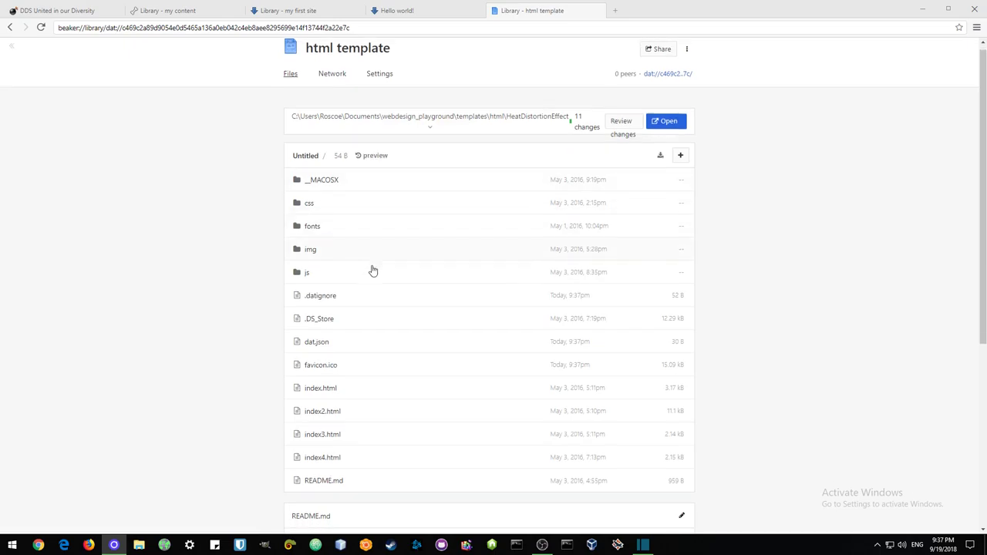
{"action": "scroll", "coordinate": [373, 271], "scroll_direction": "down", "scroll_amount": 2}
{"action": "scroll", "coordinate": [730, 201], "scroll_direction": "up", "scroll_amount": 2}
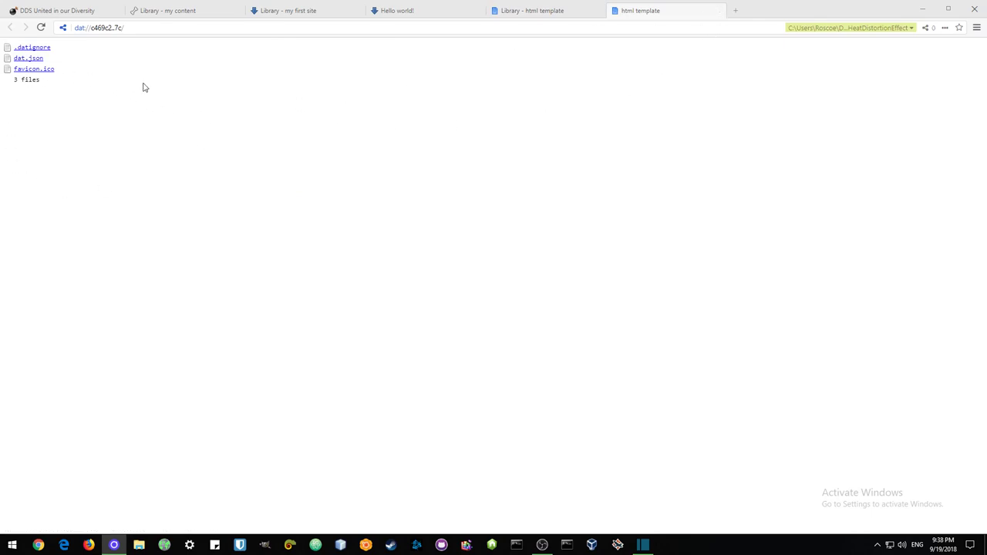
{"action": "left_click", "coordinate": [718, 11]}
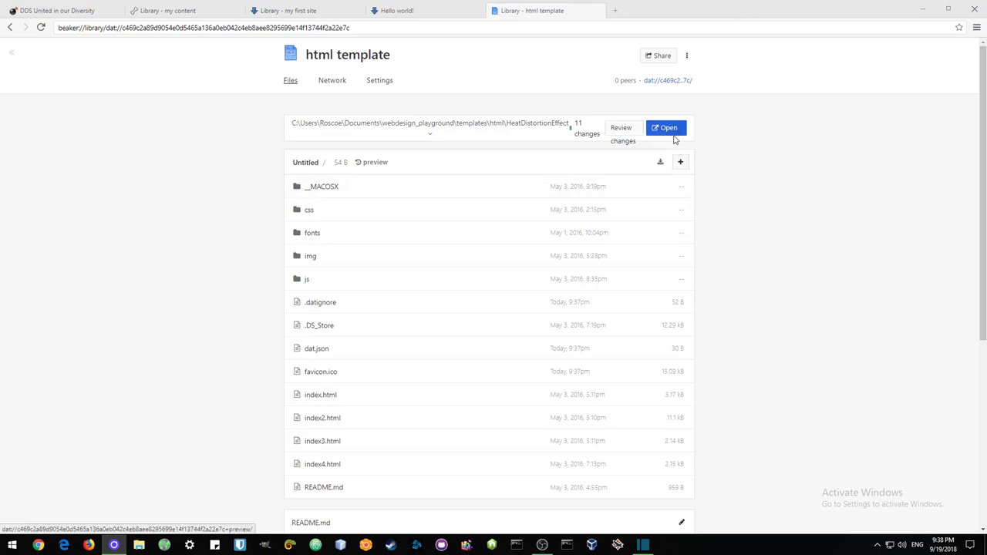
{"action": "left_click", "coordinate": [621, 128]}
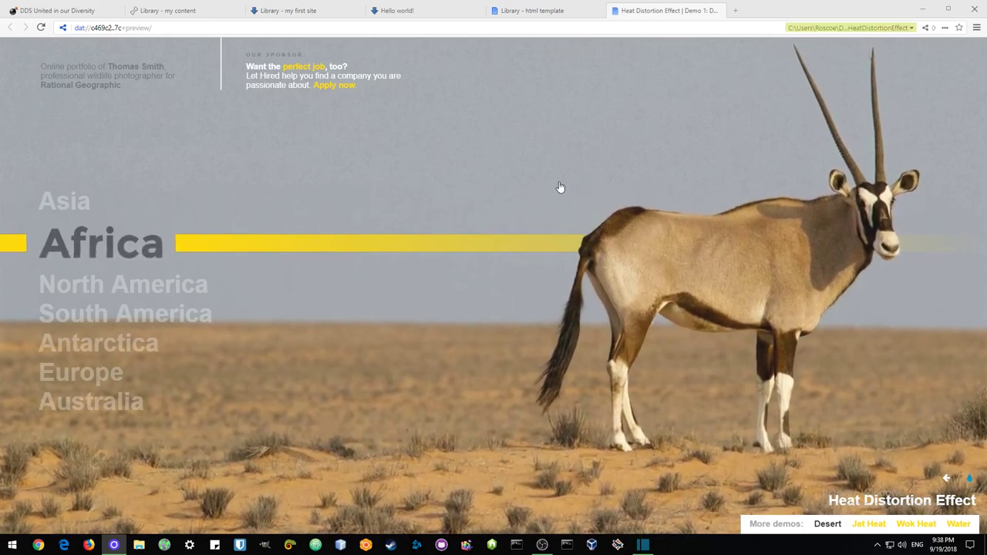
Close the preview tab and publish all 11 pending changes, confirming with OK.
{"action": "left_click", "coordinate": [718, 11]}
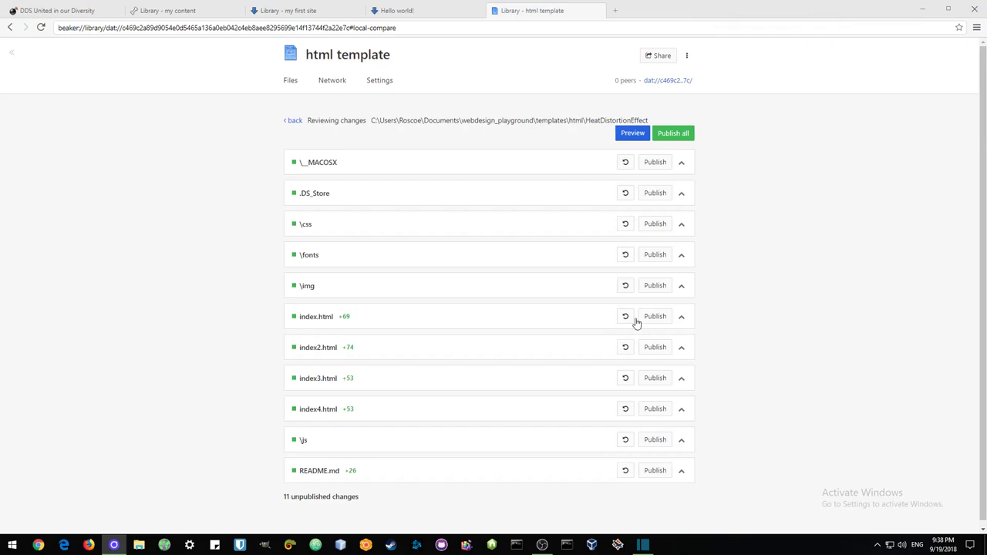
{"action": "left_click", "coordinate": [672, 135]}
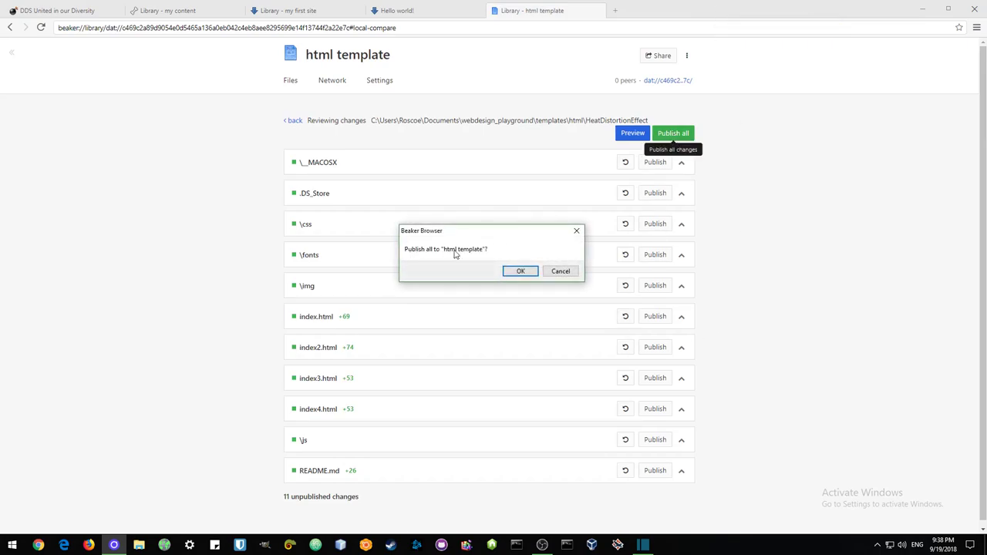
{"action": "left_click", "coordinate": [520, 271]}
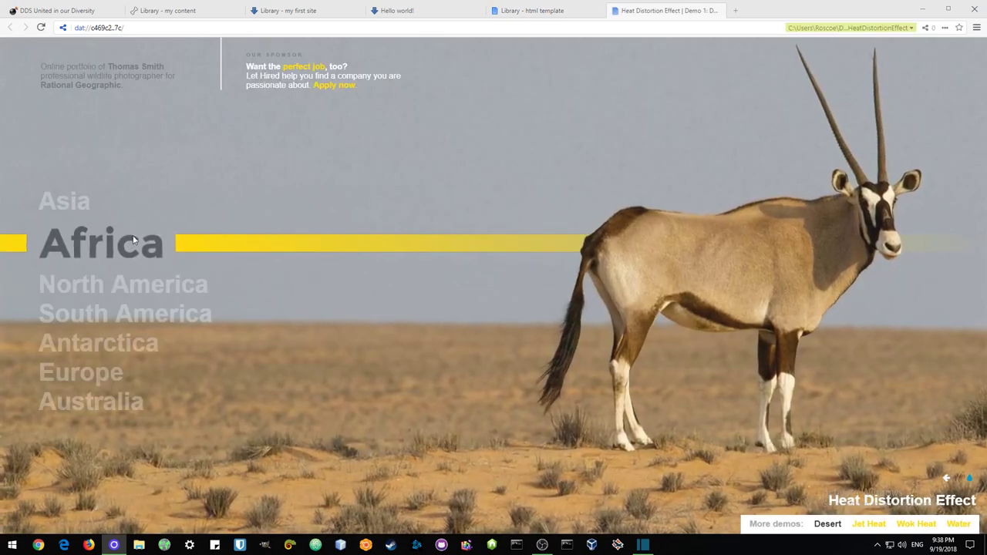
Copy the site's full dat address from the address bar.
{"action": "left_click", "coordinate": [115, 28]}
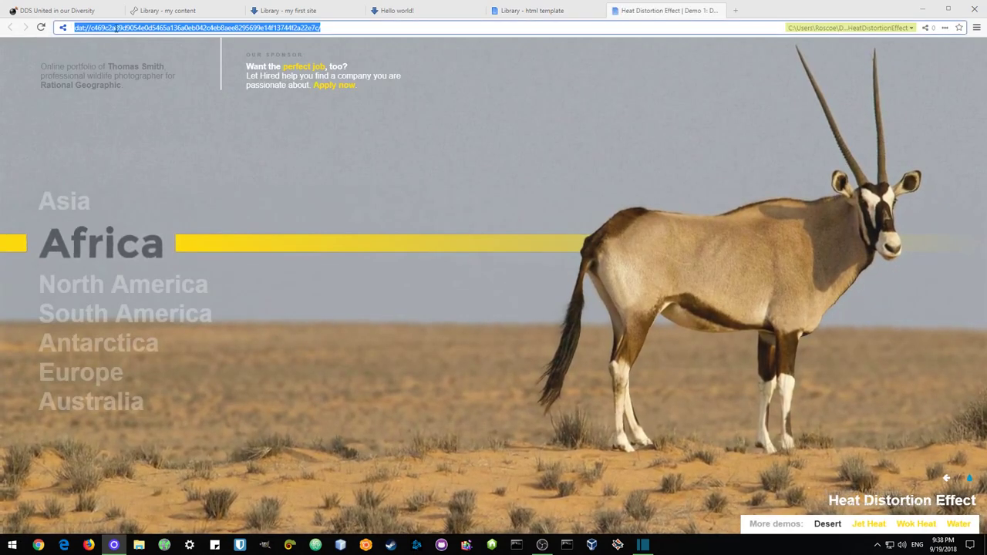
{"action": "right_click", "coordinate": [135, 28]}
{"action": "left_click", "coordinate": [150, 49]}
Copy the html template project's share link from its Library page.
{"action": "left_click", "coordinate": [511, 13]}
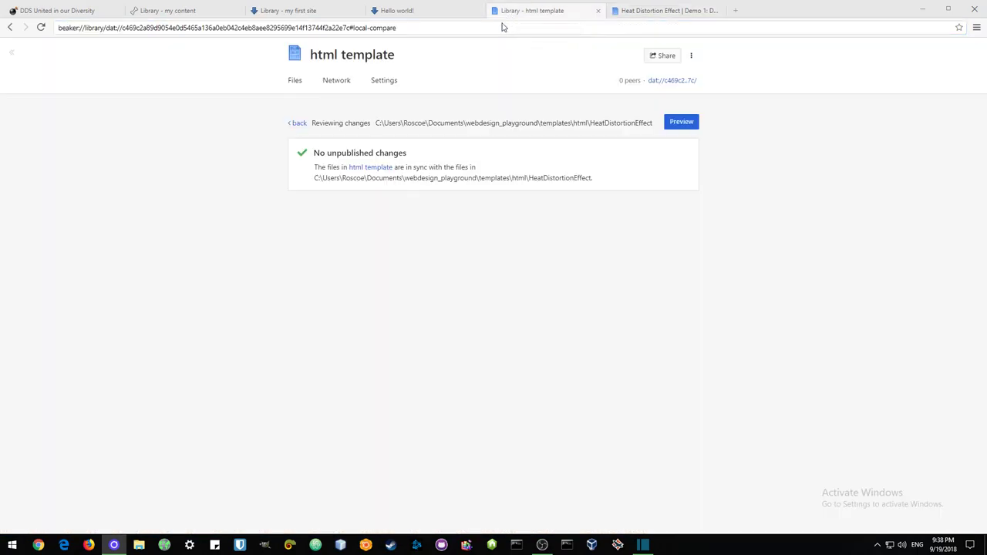
{"action": "left_click", "coordinate": [668, 58]}
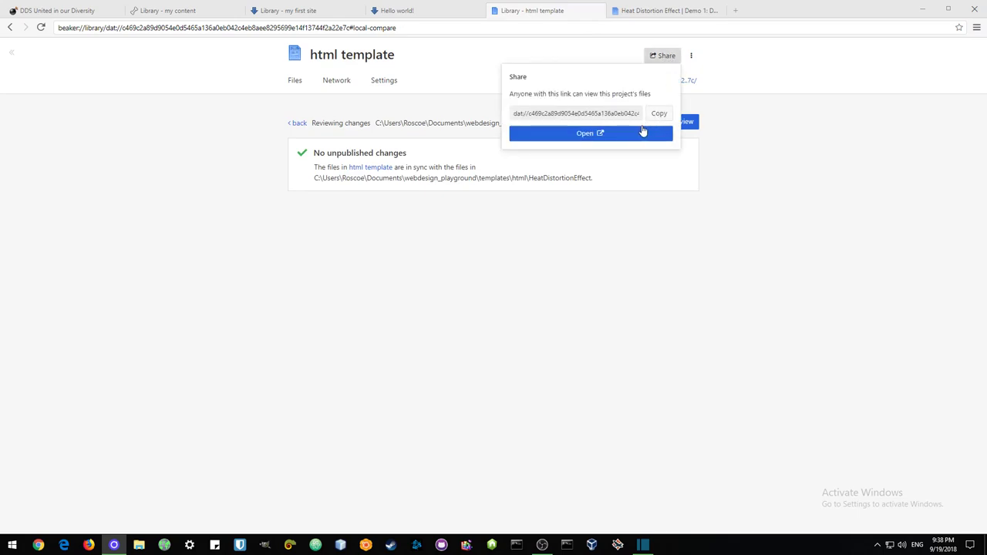
{"action": "left_click", "coordinate": [659, 113]}
{"action": "left_click", "coordinate": [674, 231]}
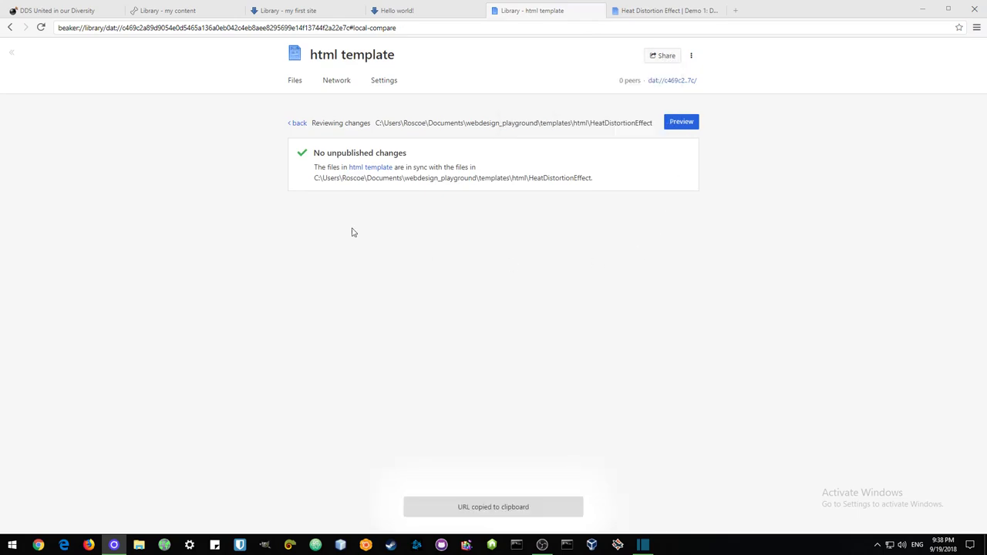
Close the html template Library tab and bring up the Create New project options.
{"action": "left_click", "coordinate": [598, 11]}
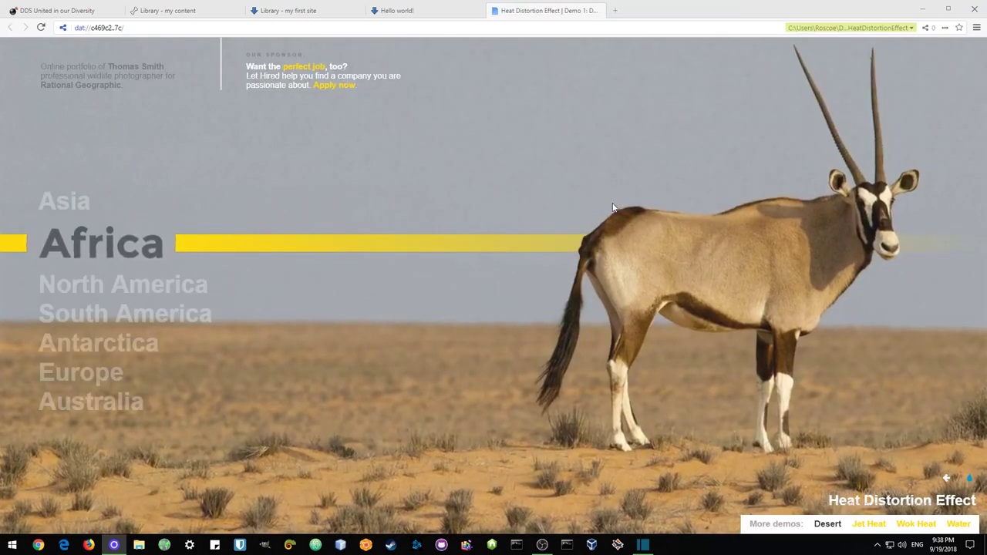
{"action": "left_click", "coordinate": [976, 27]}
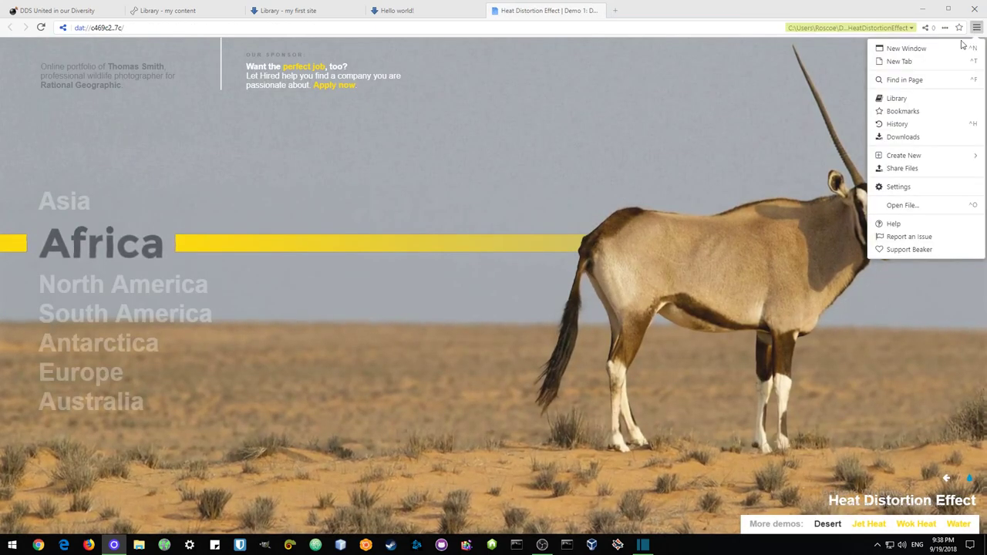
{"action": "left_click", "coordinate": [901, 155]}
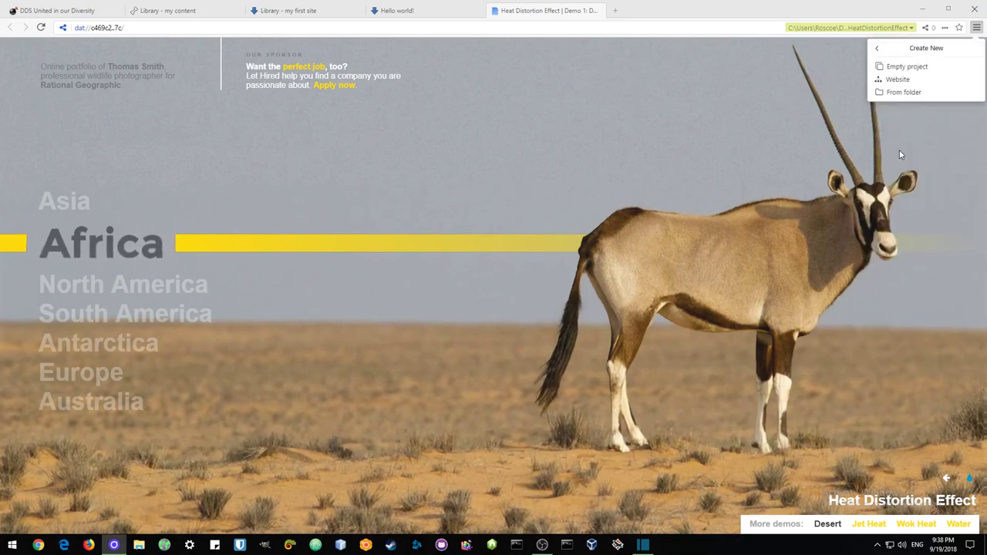